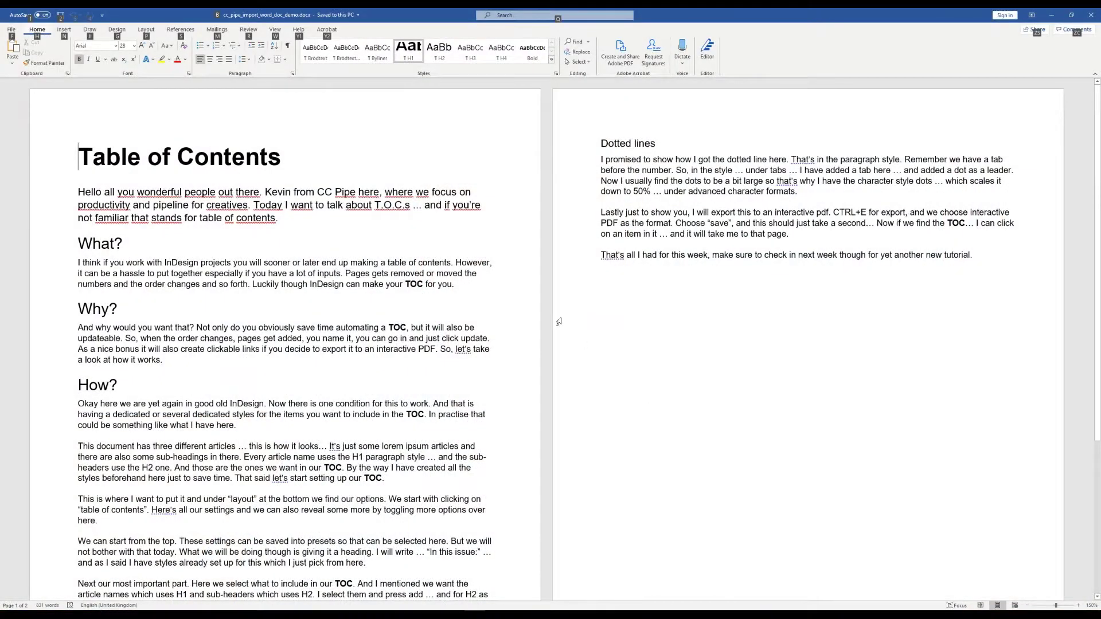
- Open Word's full Styles list, enlarge it, and move it over the right page
click(559, 322)
click(465, 274)
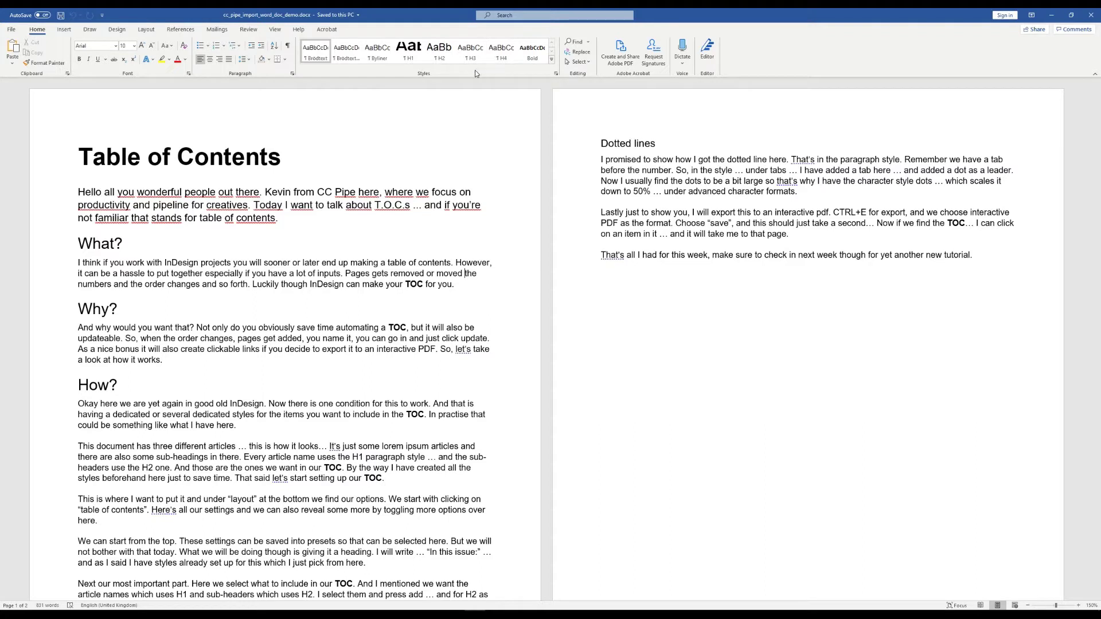
click(554, 65)
click(556, 69)
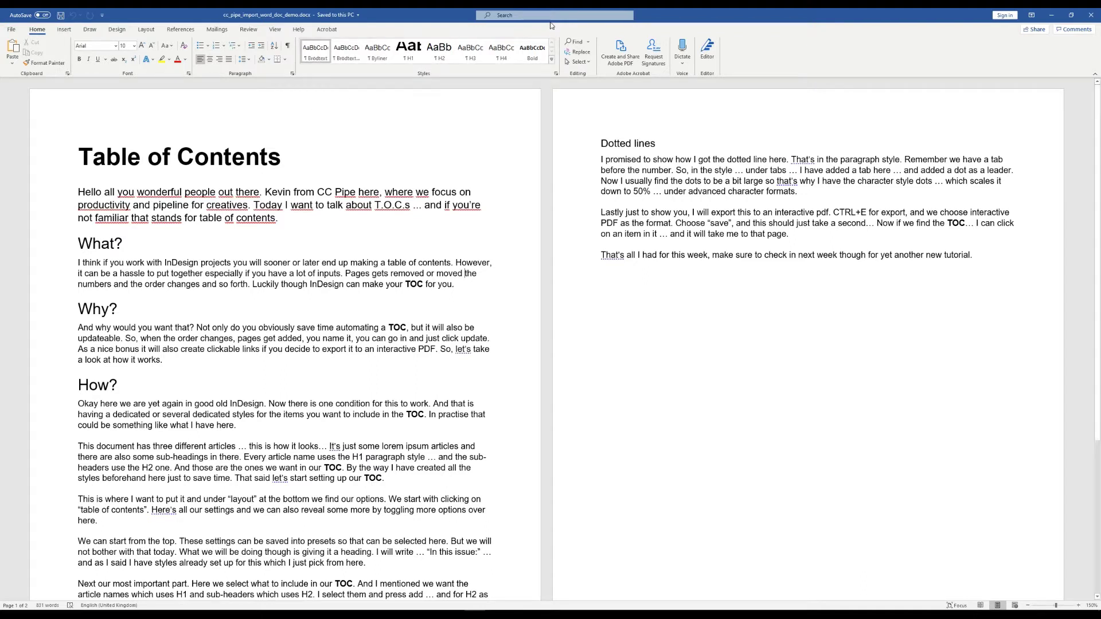
click(555, 73)
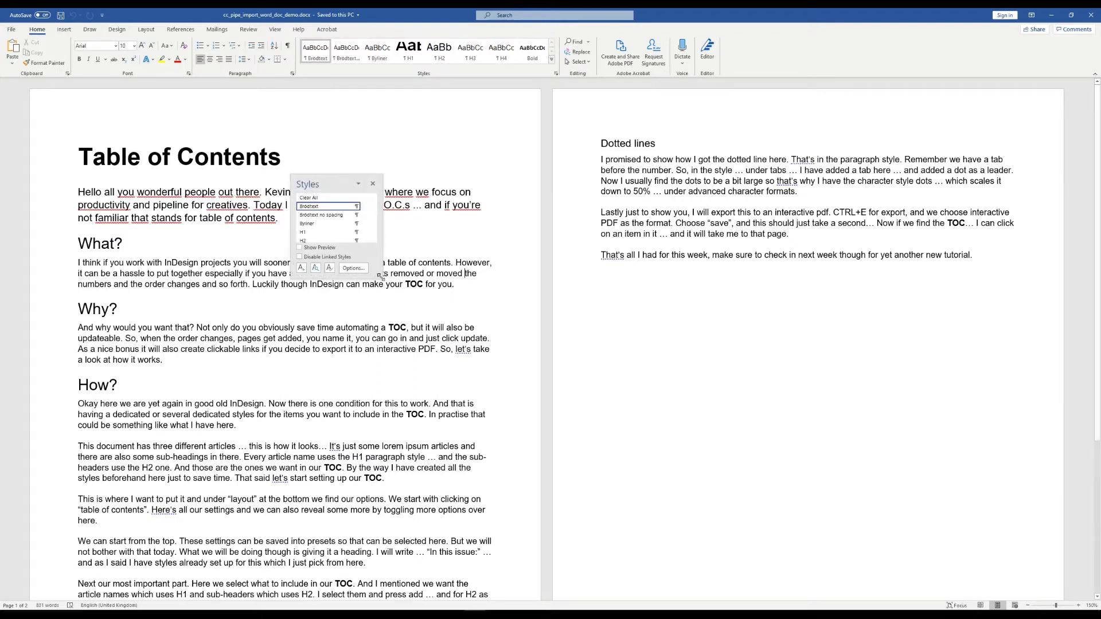
drag(403, 383, 407, 399)
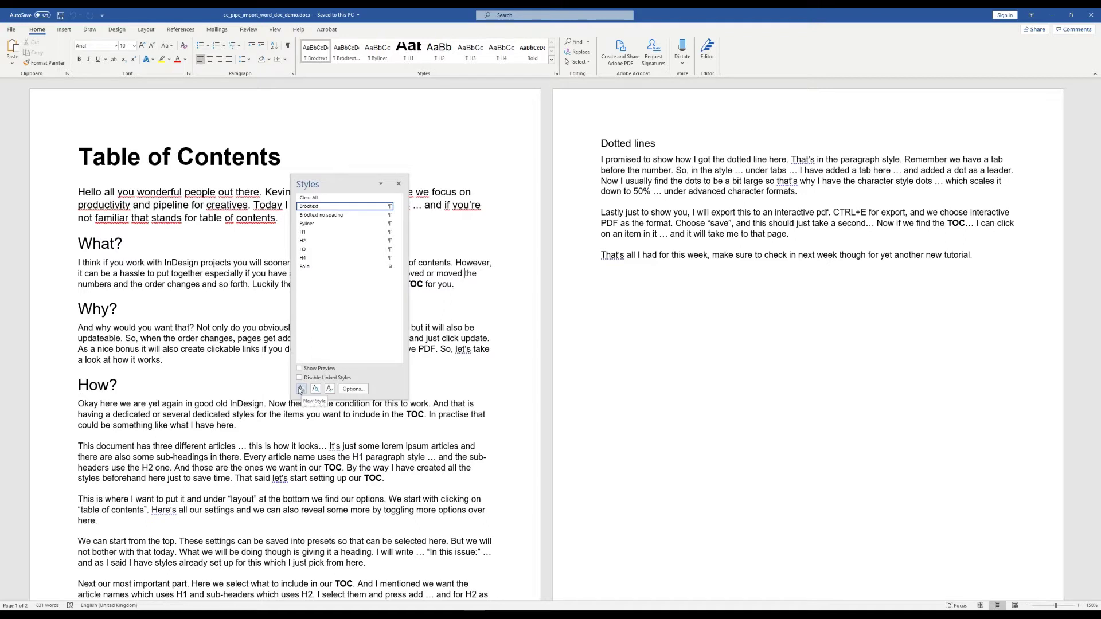
drag(320, 180, 832, 137)
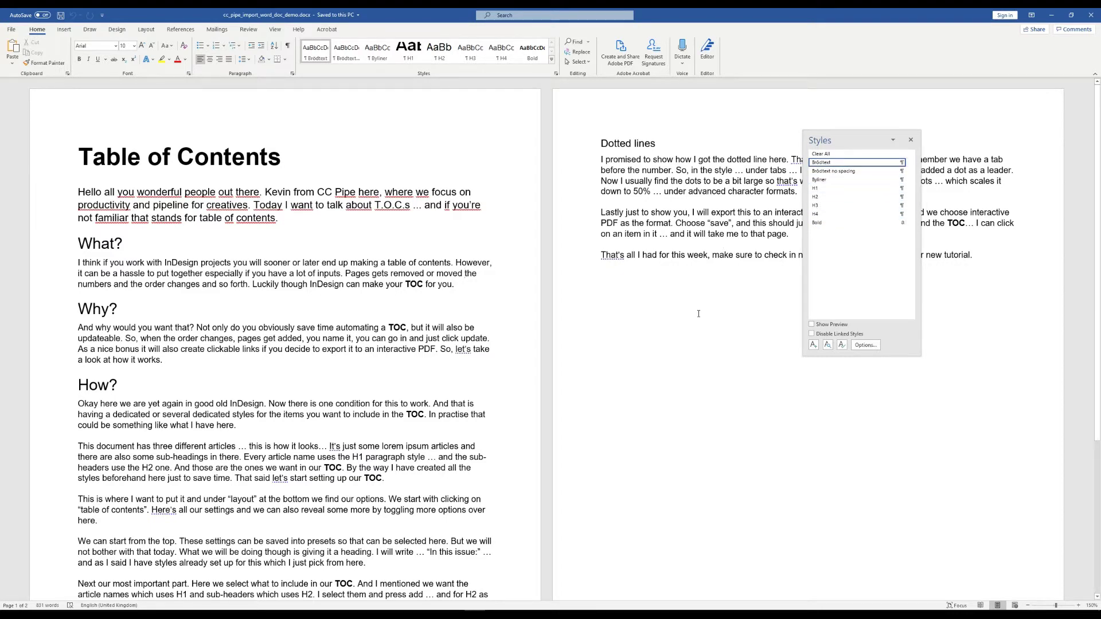
- Check the styles used by the intro, body text, Why? heading and bold words, then switch to InDesign
scroll(416, 307, down, 5)
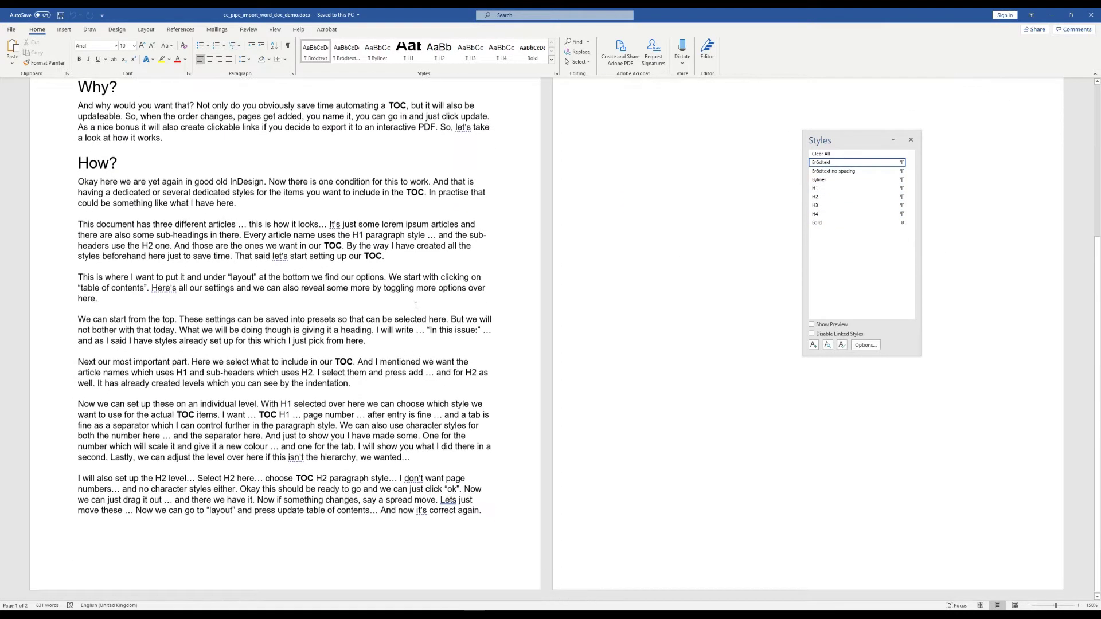
scroll(416, 306, up, 5)
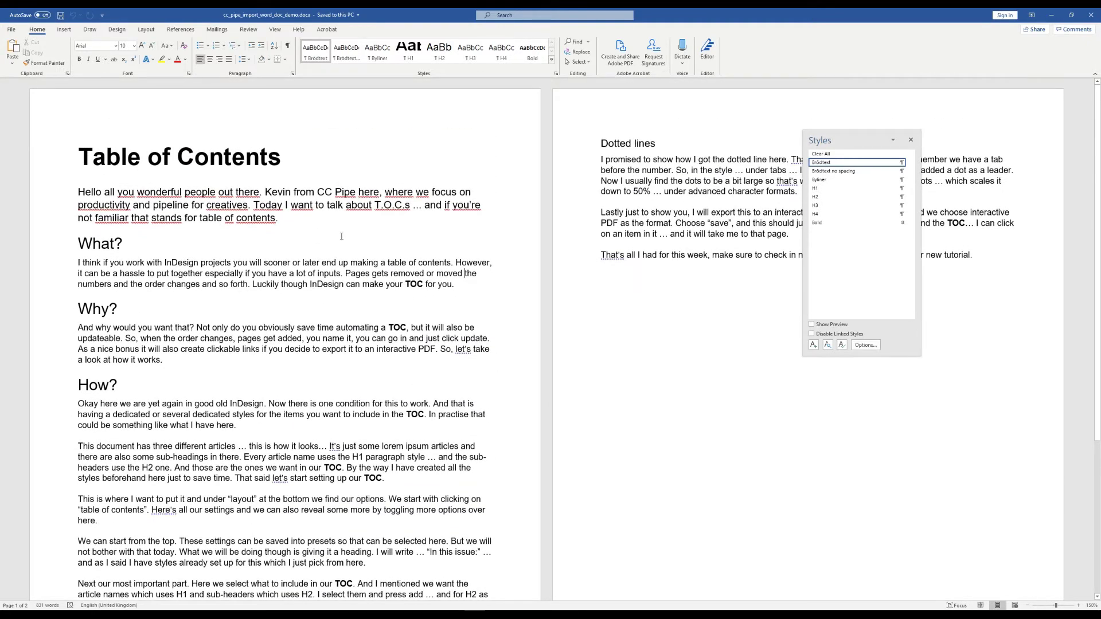
click(295, 205)
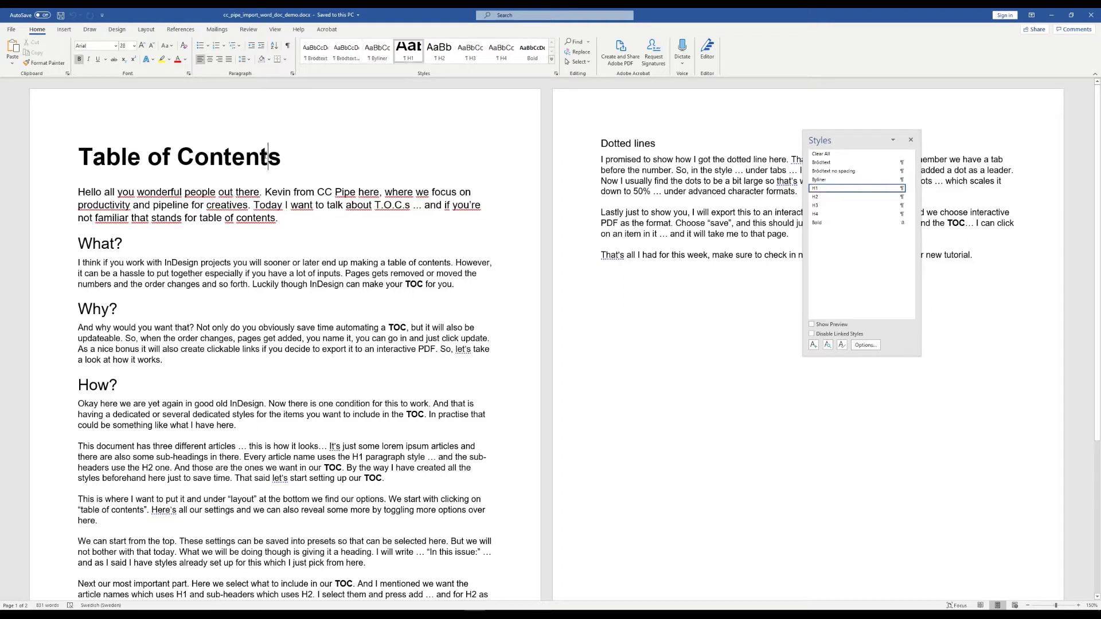
click(821, 163)
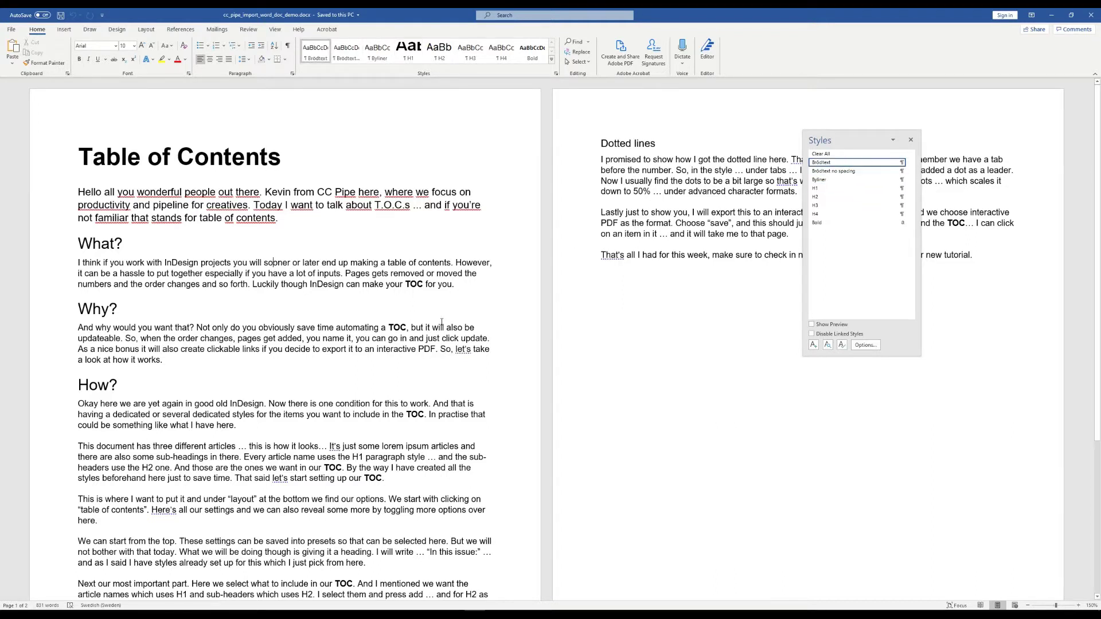
click(119, 312)
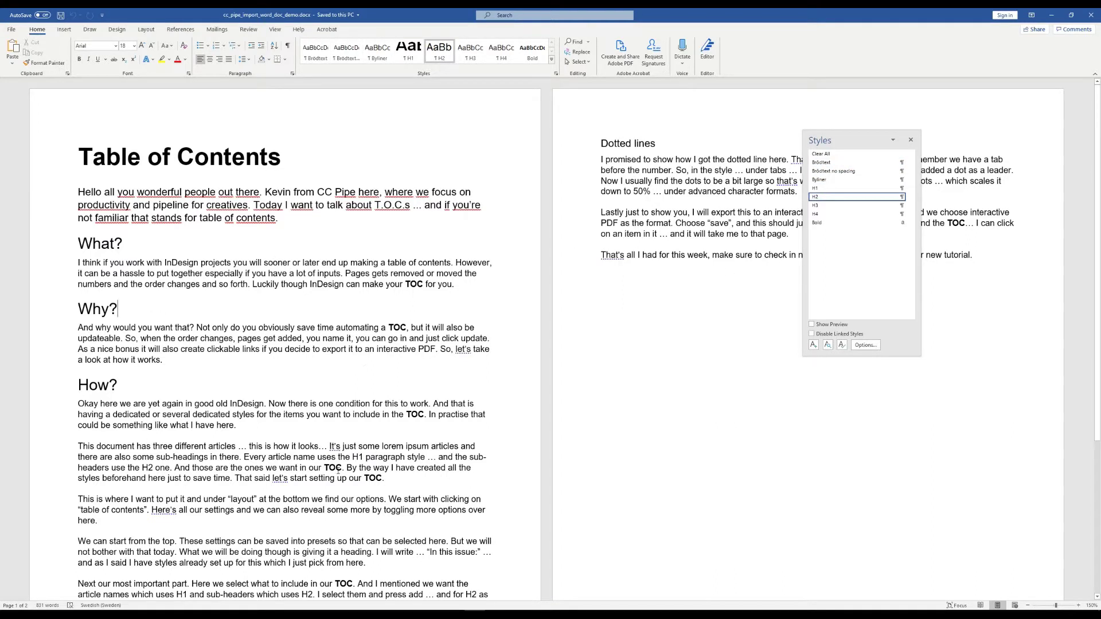
click(832, 223)
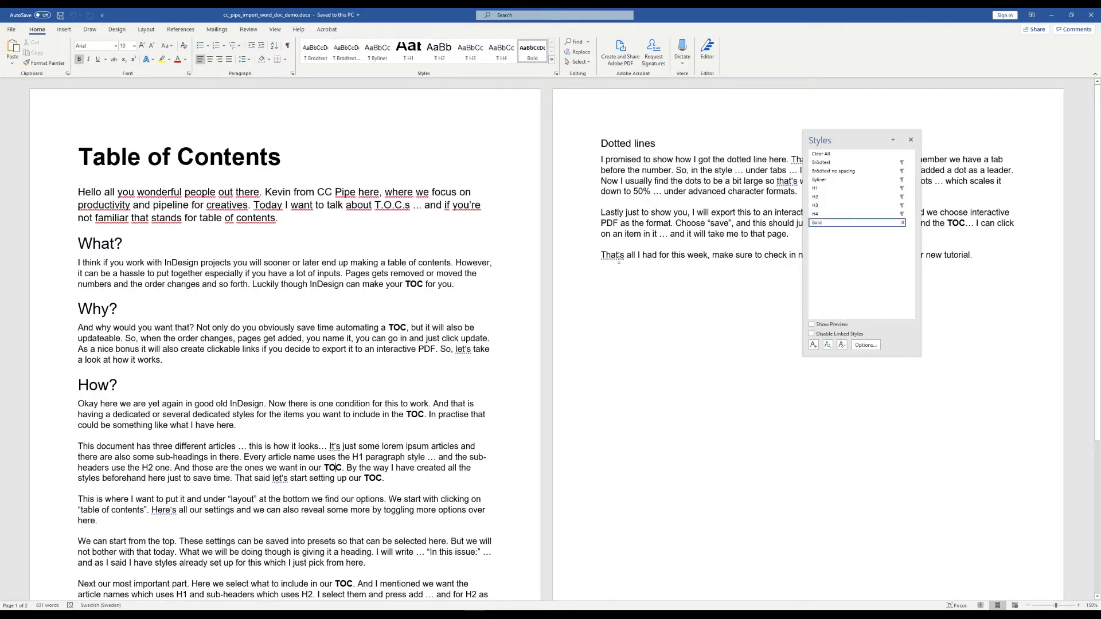
key(alt+Tab)
click(463, 374)
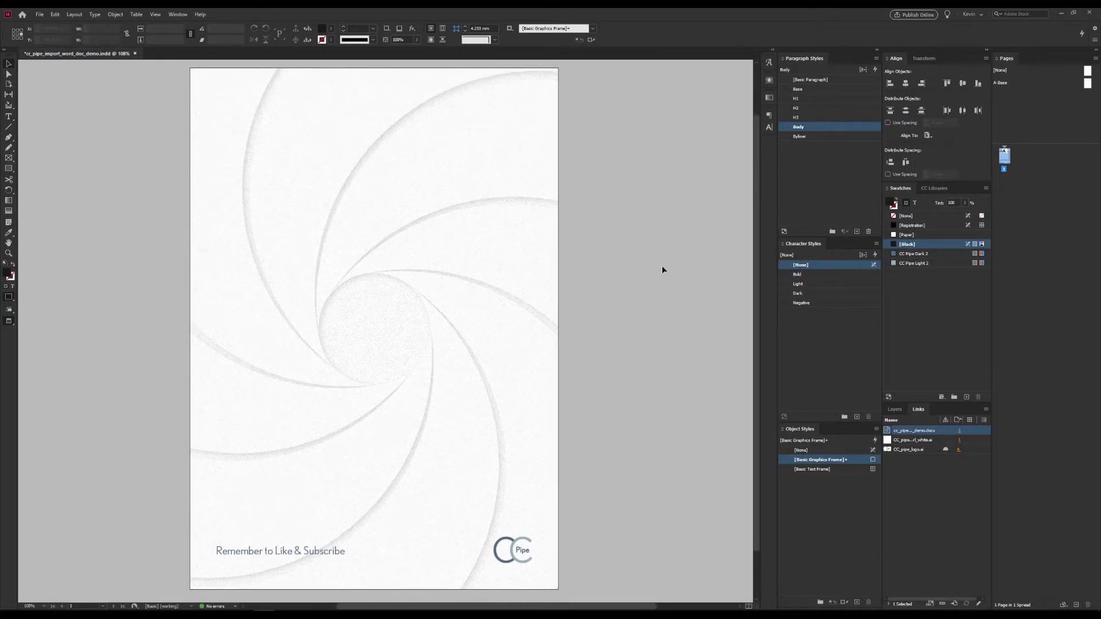
- Show frame edges to inspect the empty top text frame, return to preview, and open the Edit menu
key(w)
click(424, 161)
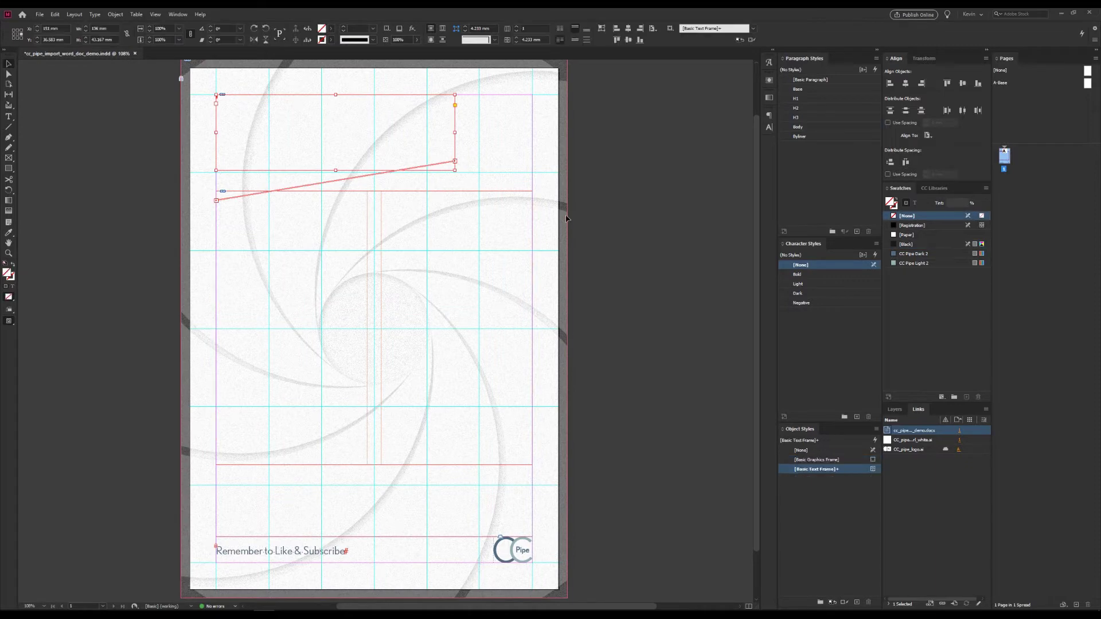
click(620, 195)
key(w)
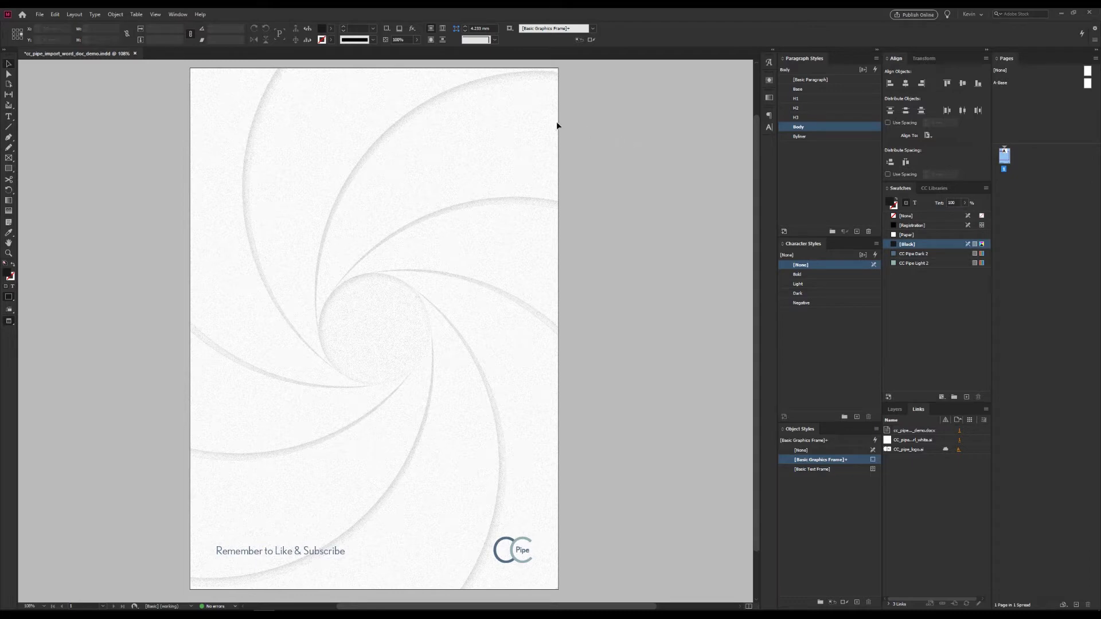
click(60, 13)
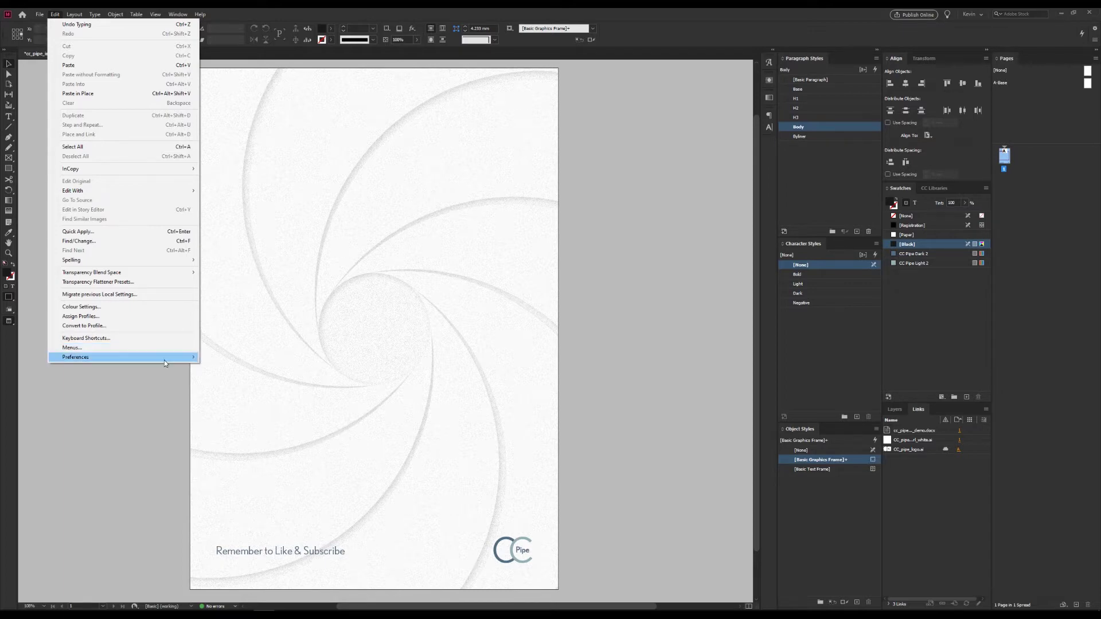
- Turn on Create Links When Placing Text and Spreadsheet Files in File Handling, then close Word
mouse_move(164, 358)
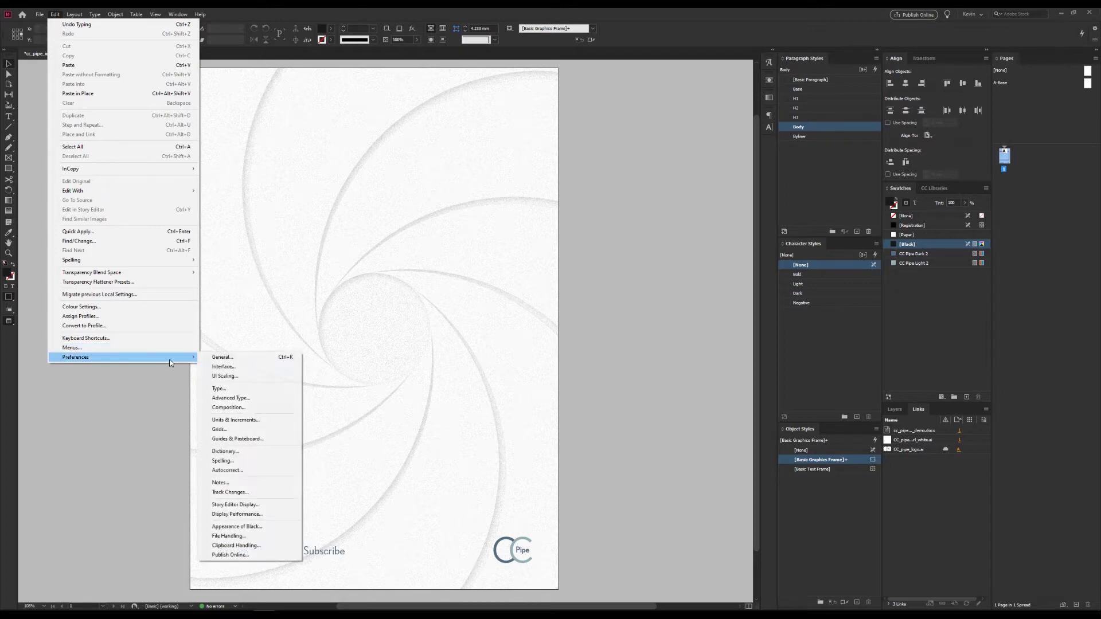
click(235, 537)
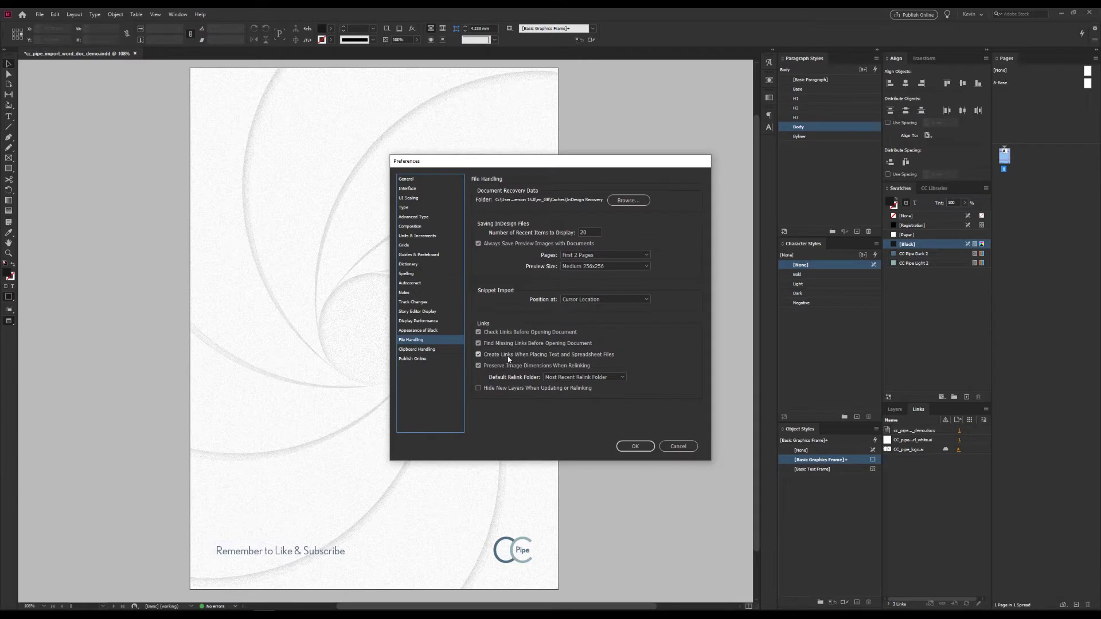
click(504, 355)
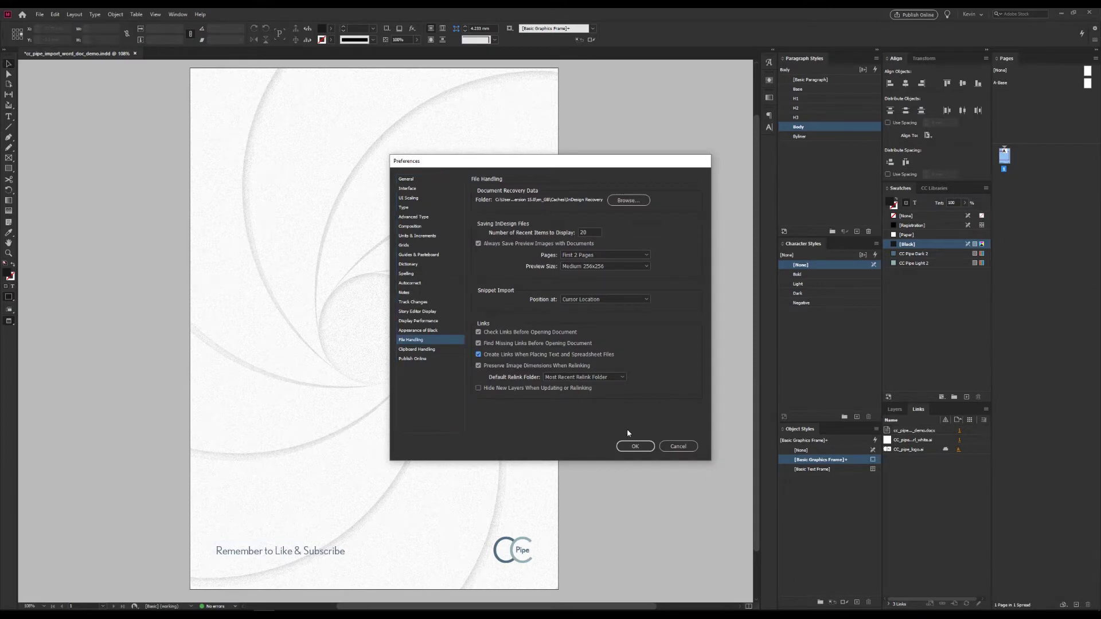
click(635, 445)
right_click(474, 615)
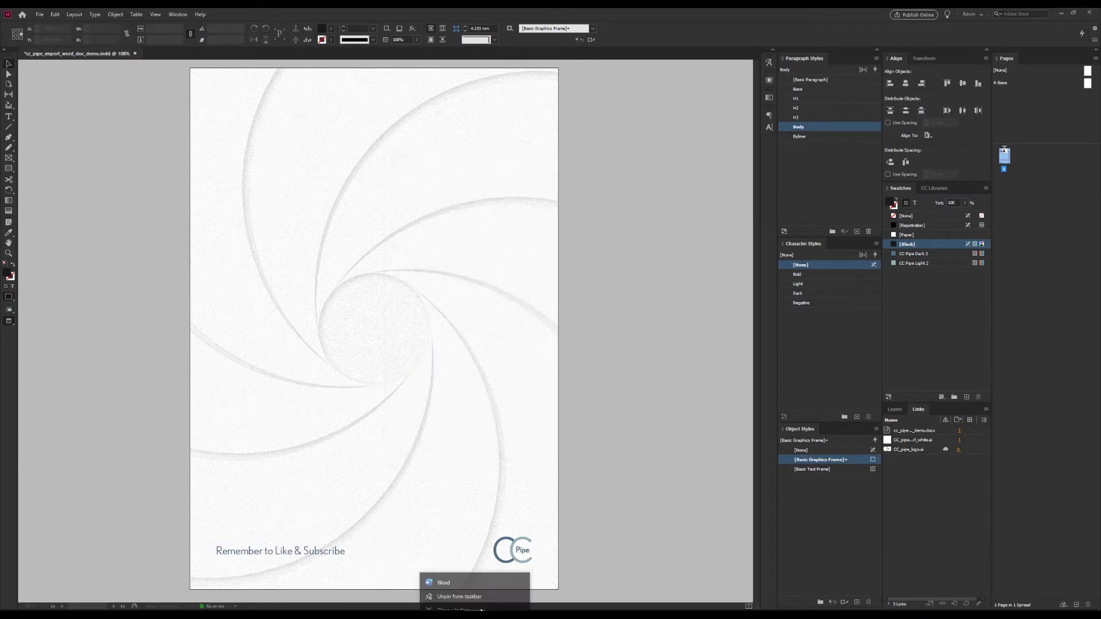
click(472, 606)
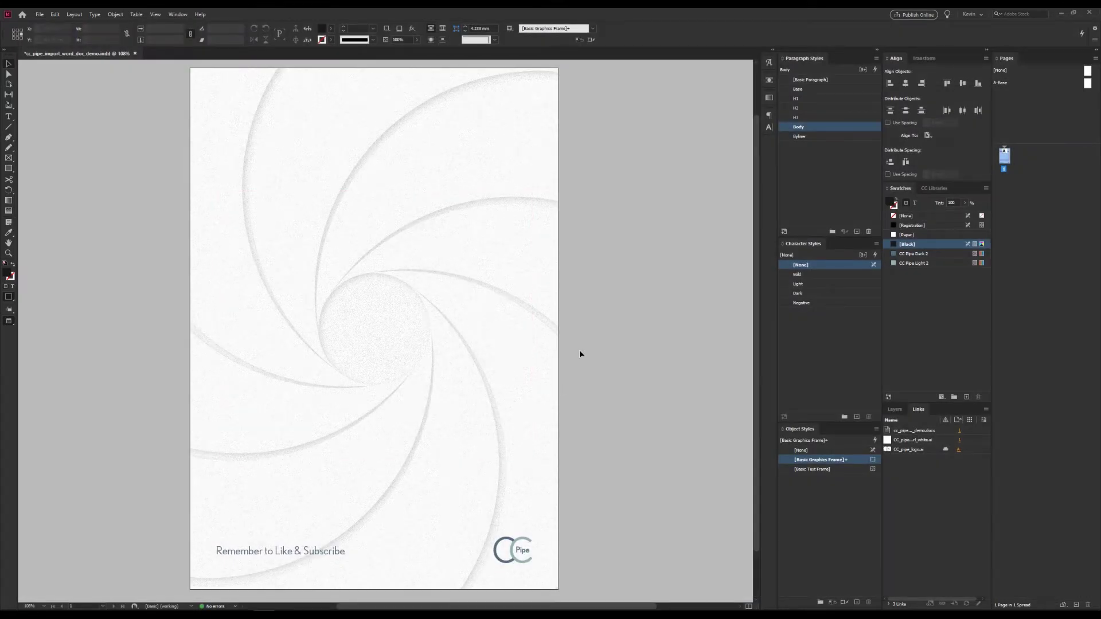
- Select the top text frame and place cc_pipe_import_word_doc_demo.docx with Show Import Options on
key(w)
click(373, 148)
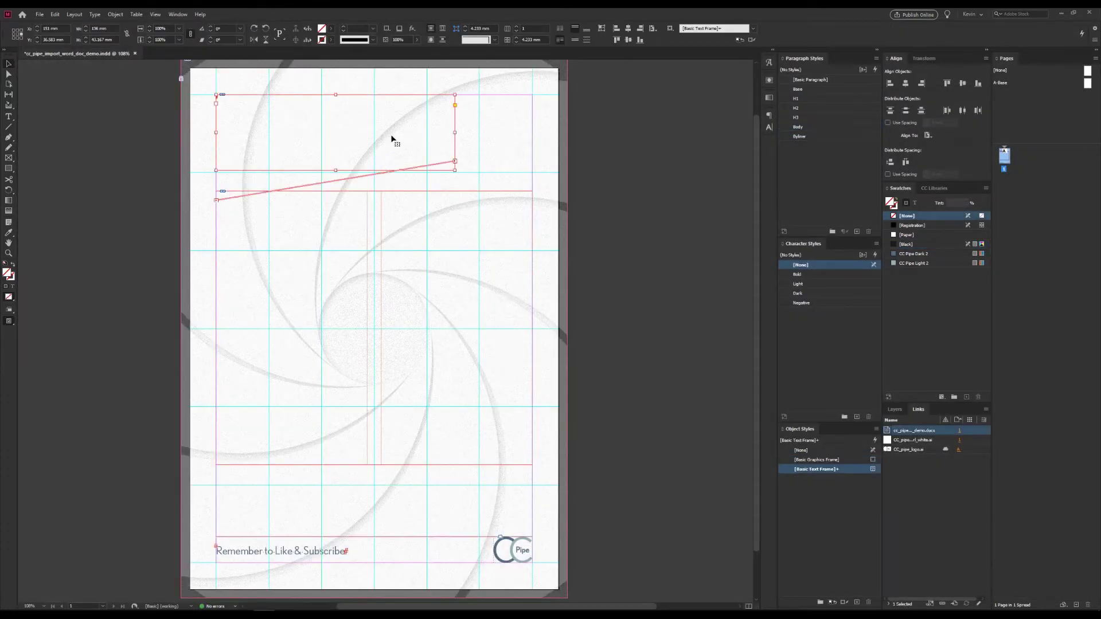
key(ctrl+d)
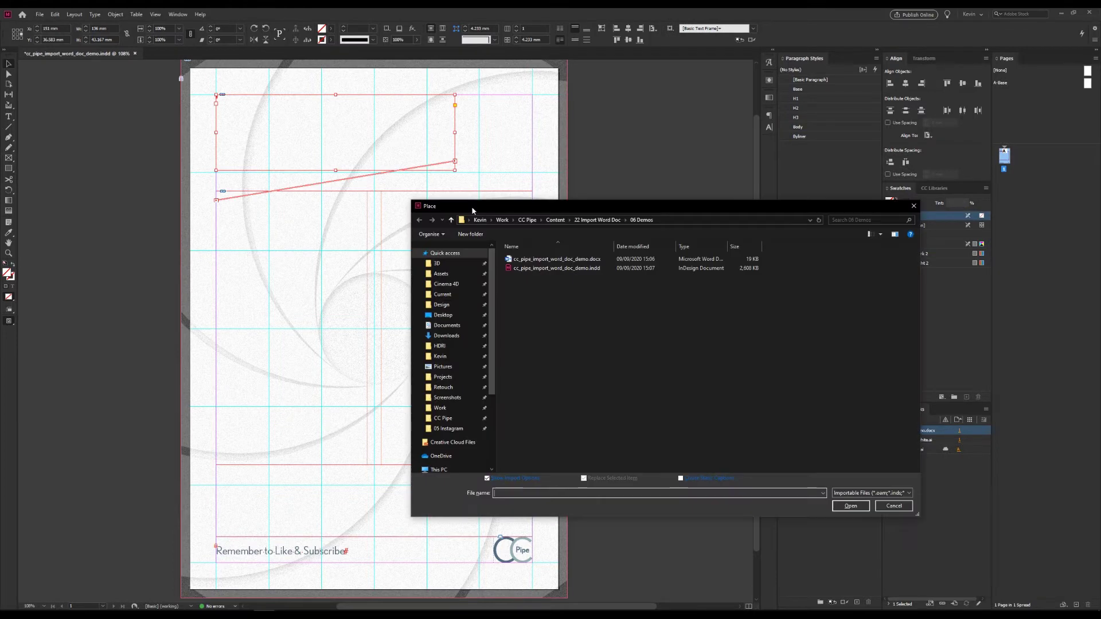
drag(553, 201, 444, 200)
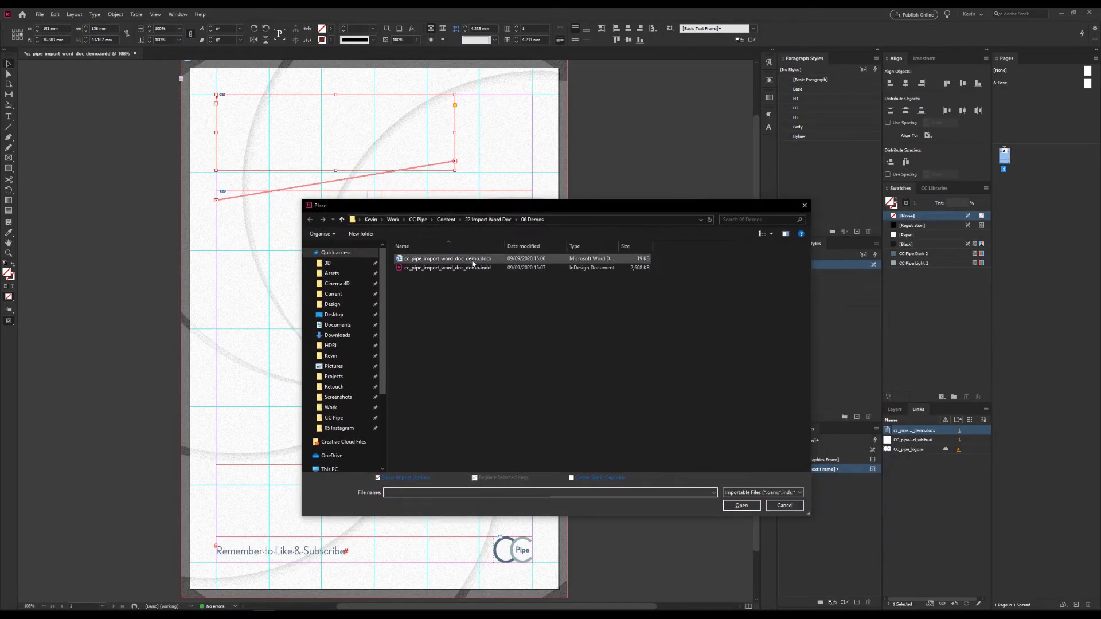
click(480, 259)
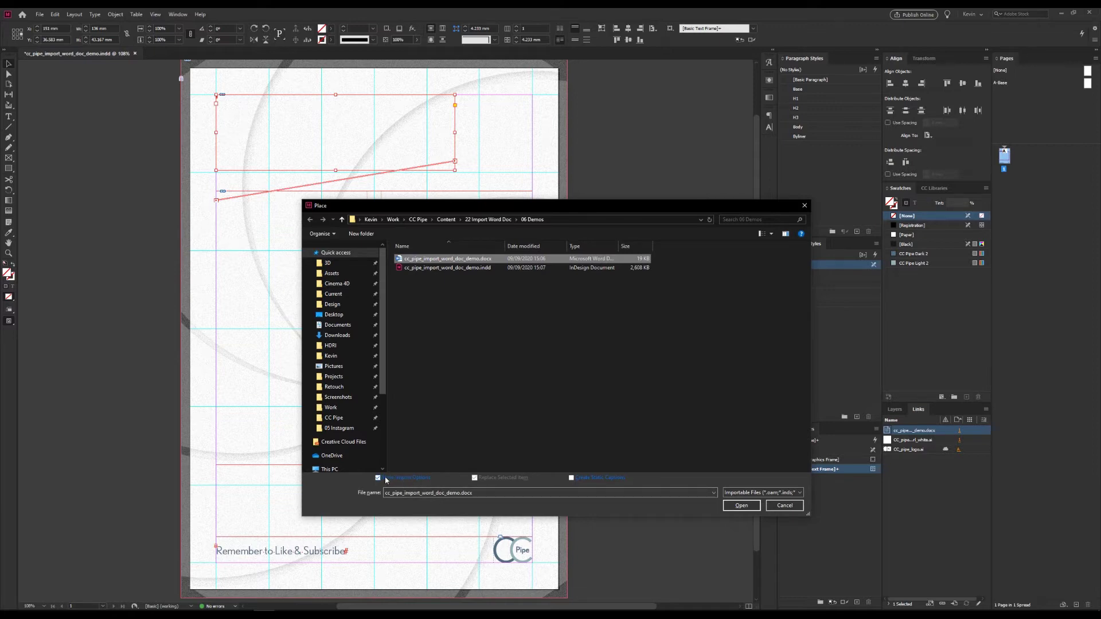
click(385, 479)
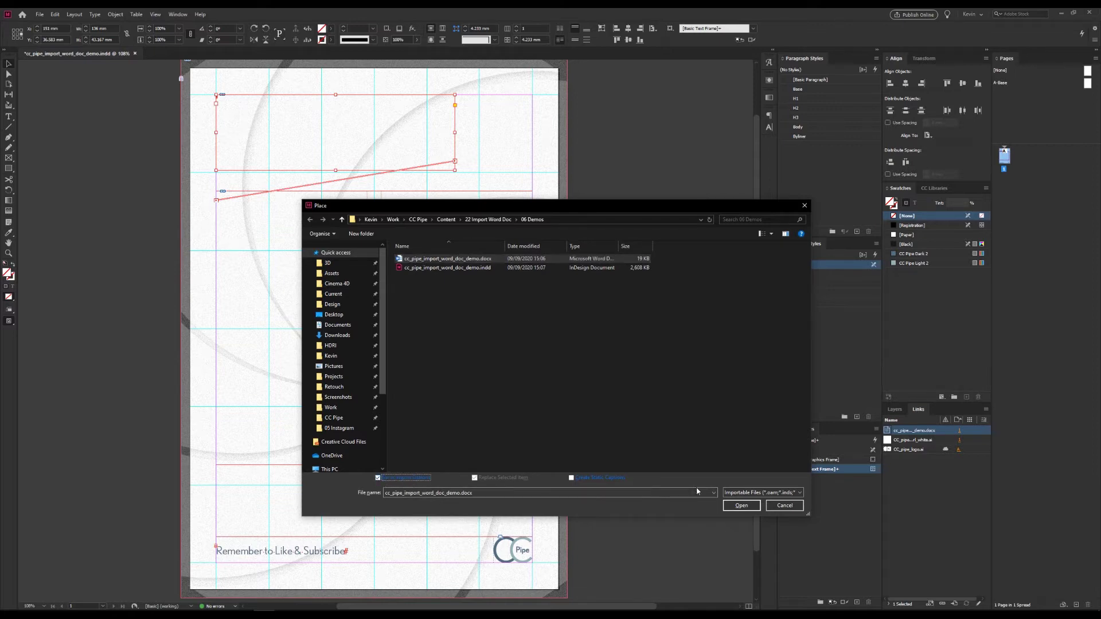
click(741, 505)
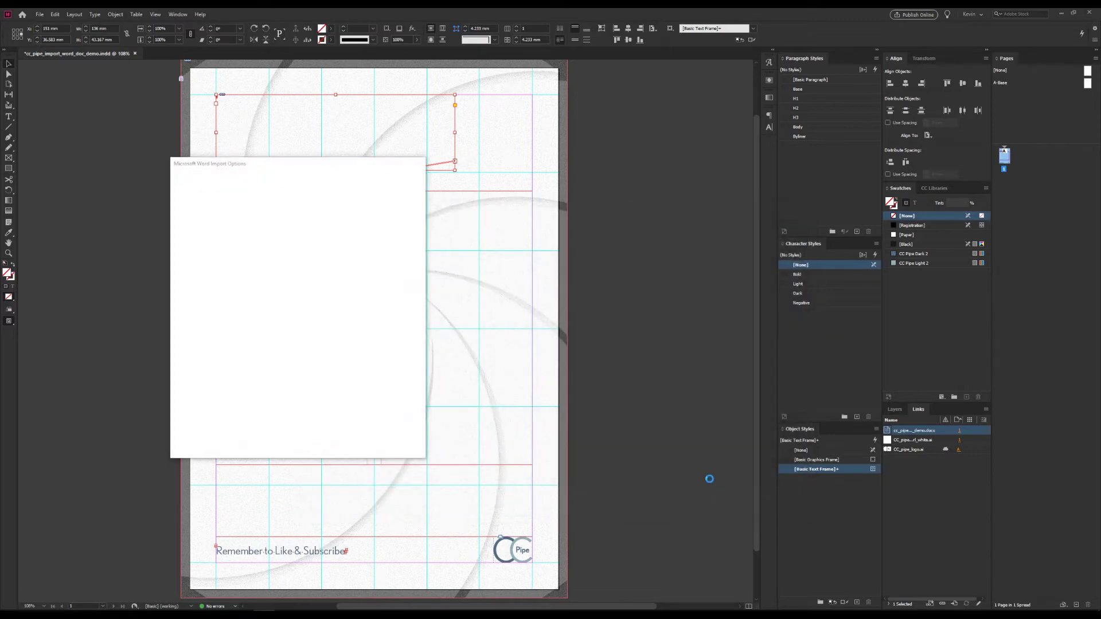
- Keep the CC Pipe preset, toggle Endnotes, and choose Remove Styles and Formatting from Text and Tables
drag(349, 170, 608, 153)
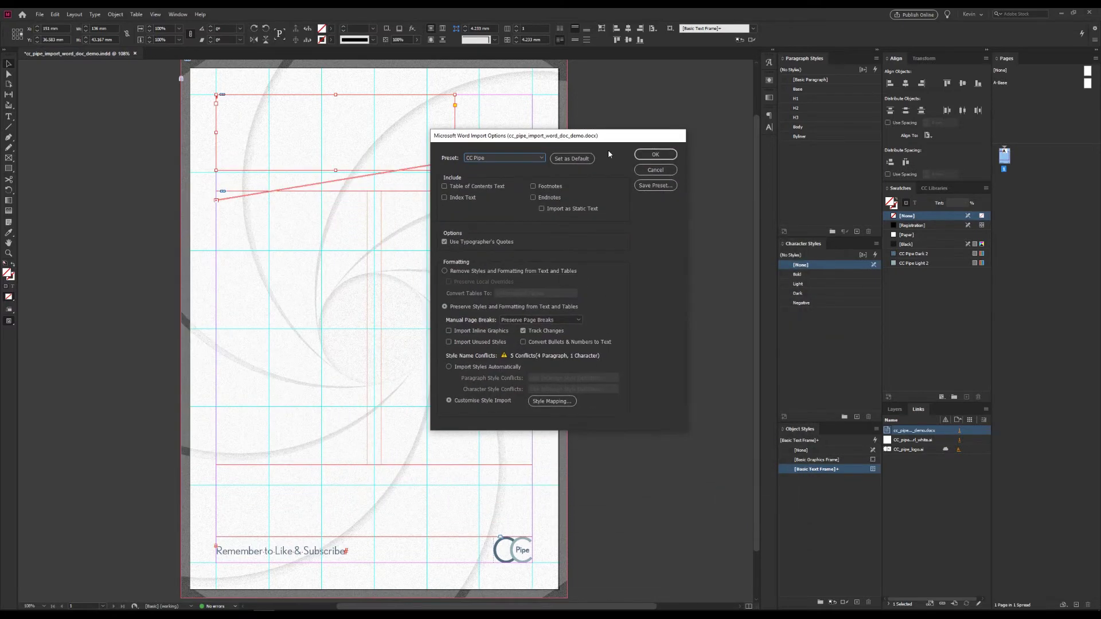
click(498, 158)
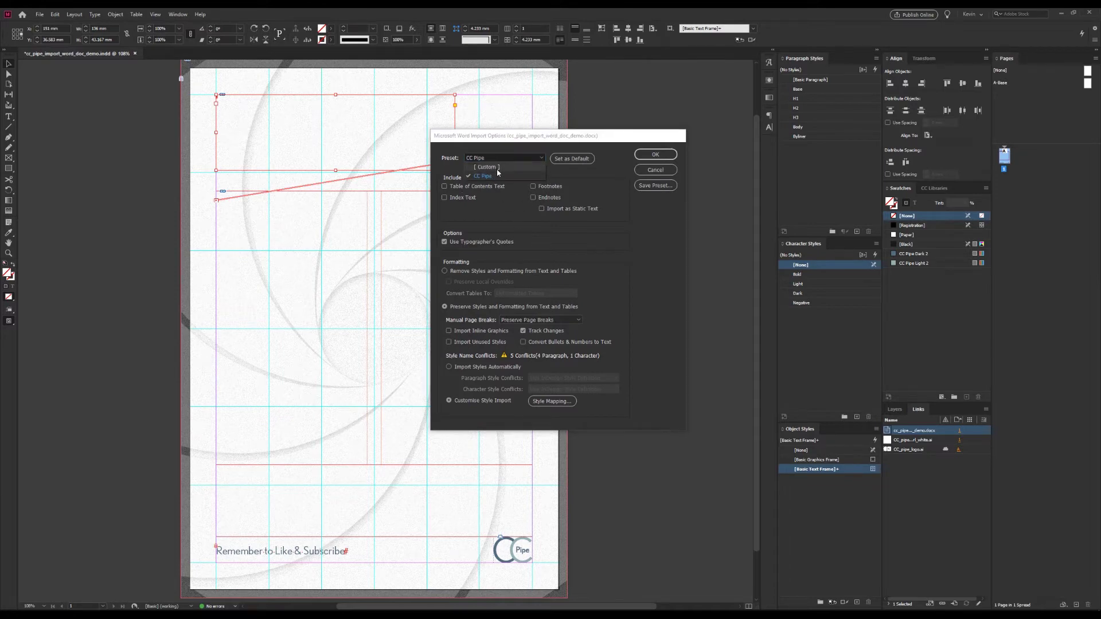
click(494, 176)
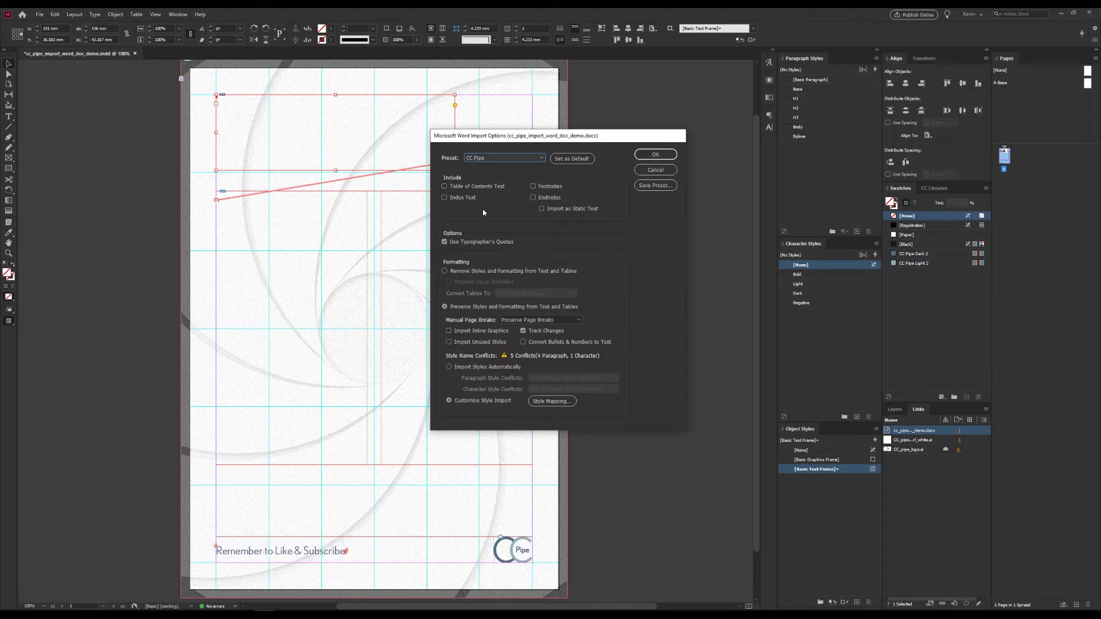
click(534, 186)
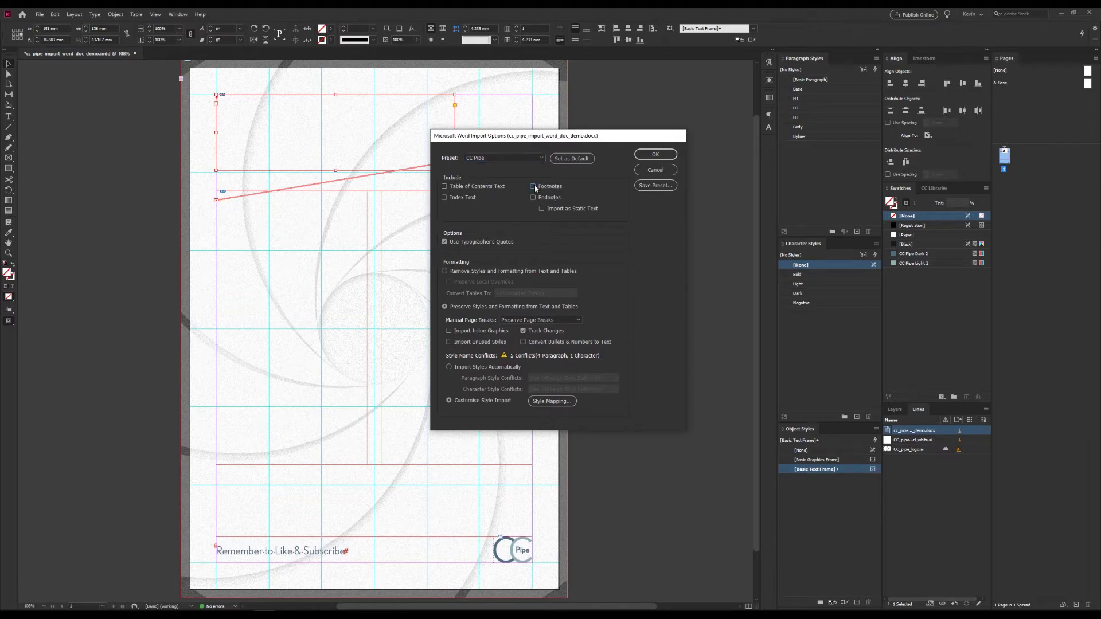
click(533, 198)
click(445, 271)
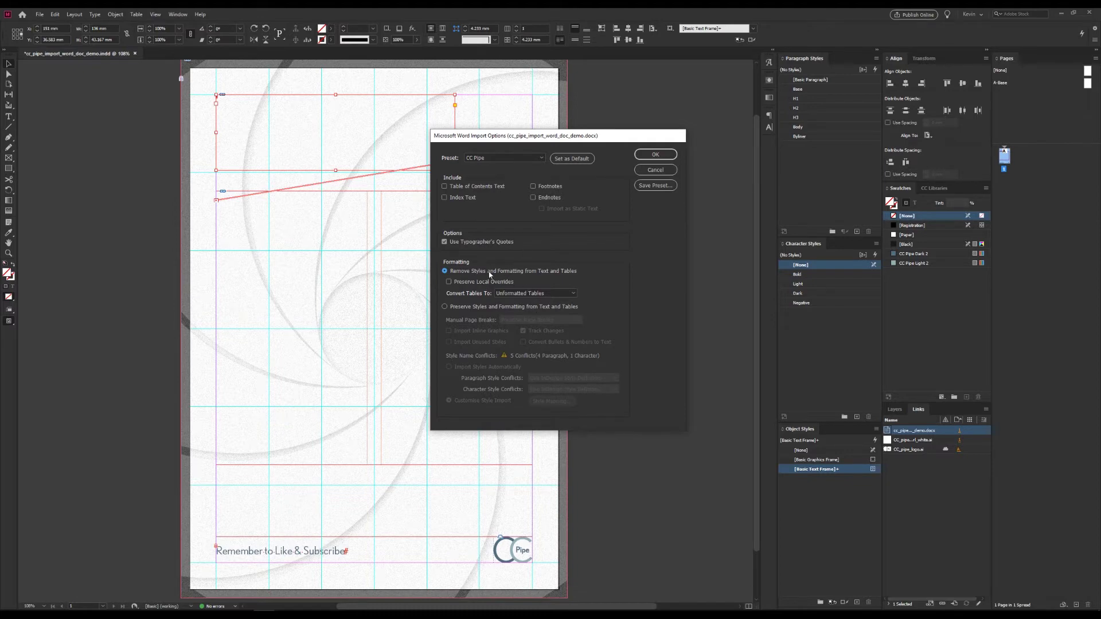
key(alt)
- Choose Preserve Styles and Formatting and Import Styles Automatically with Use InDesign Style Definition for conflicts, then confirm
click(472, 307)
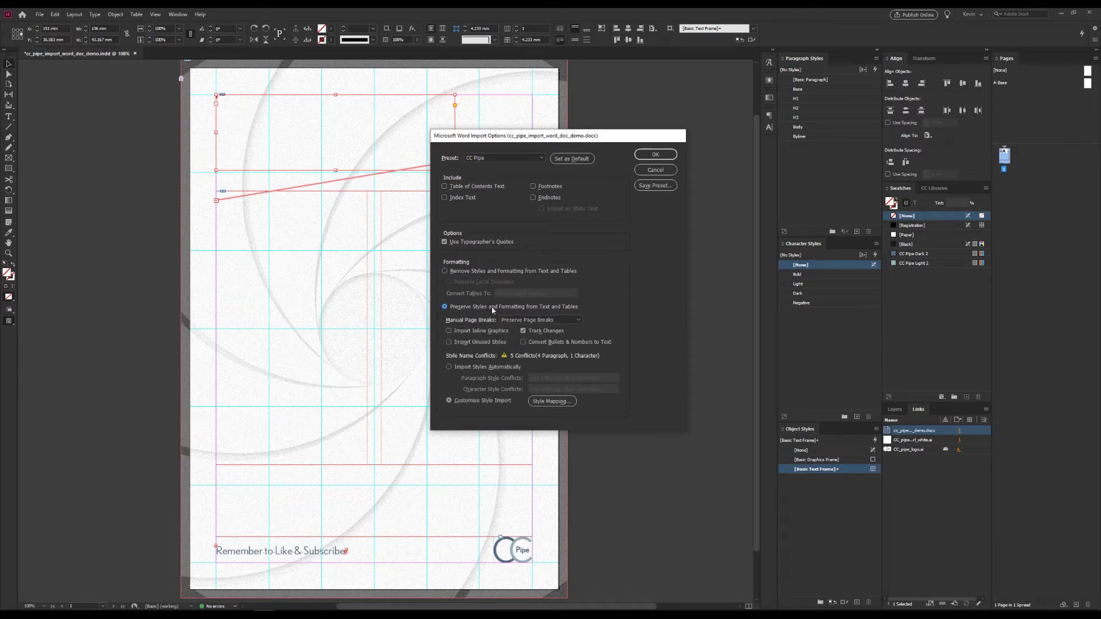
click(466, 367)
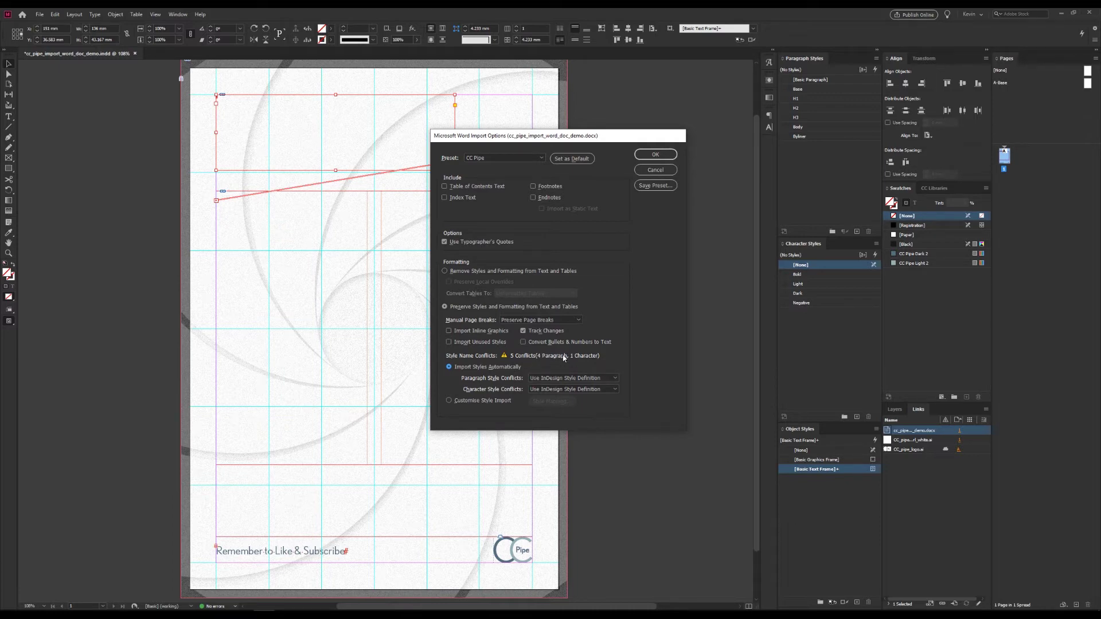
click(552, 380)
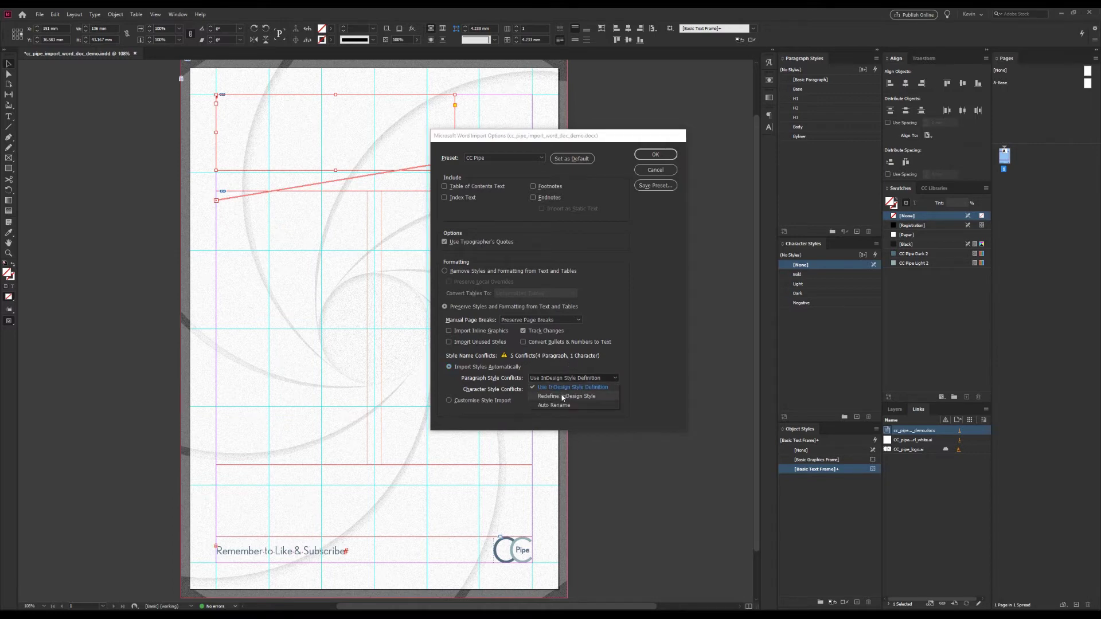
click(558, 388)
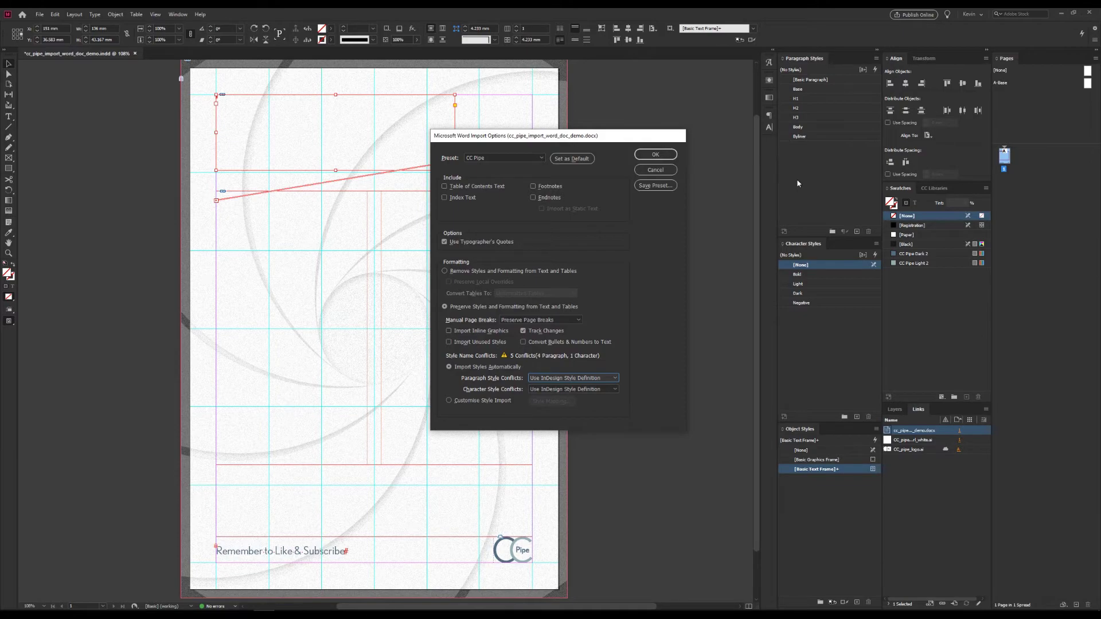
click(640, 156)
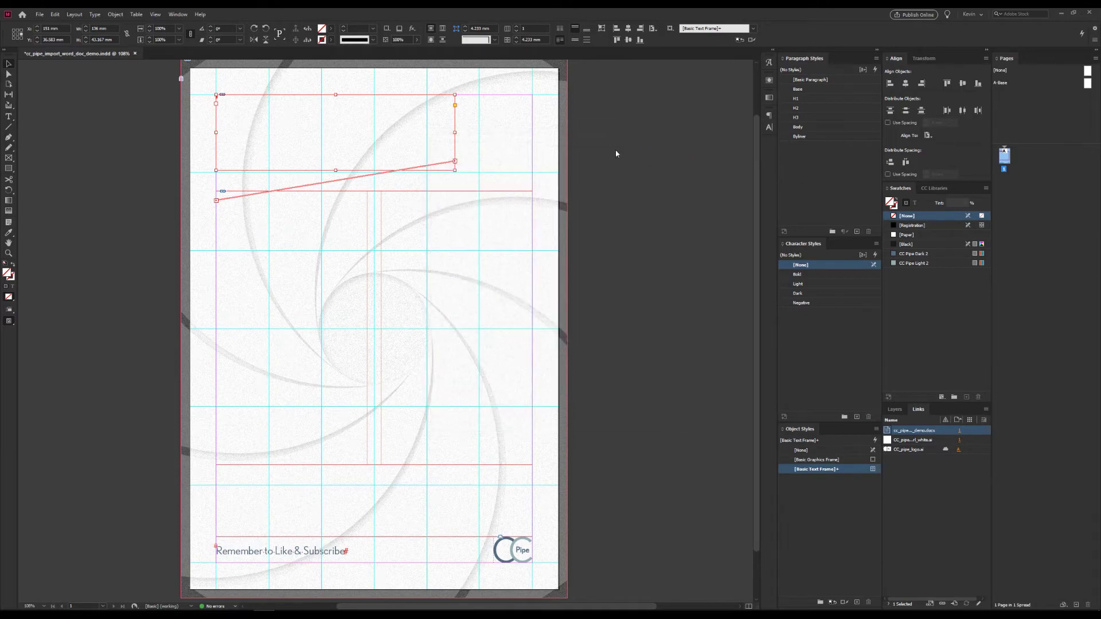
- Place the text in the top frame and check styles on the Table of Contents heading, intro, What? heading and body
click(314, 115)
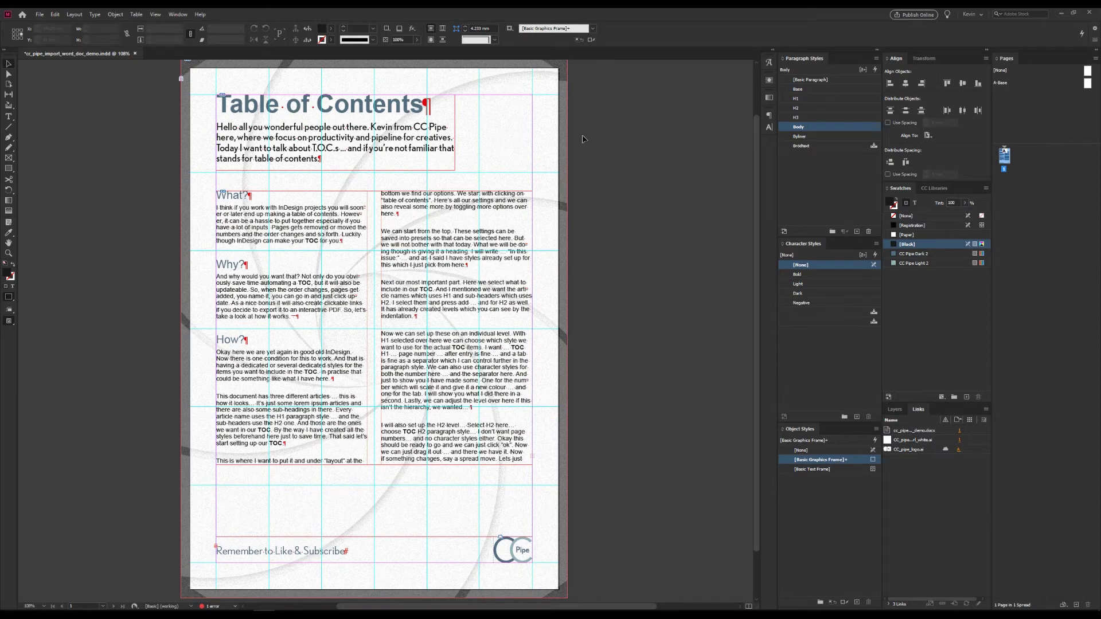
key(w)
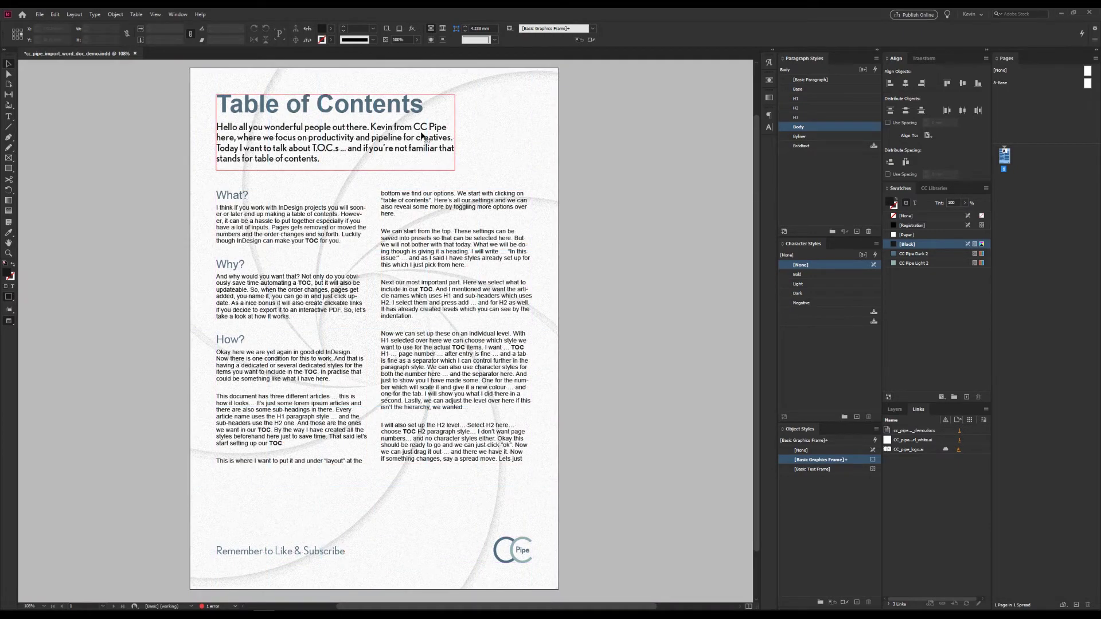
double_click(389, 106)
click(388, 105)
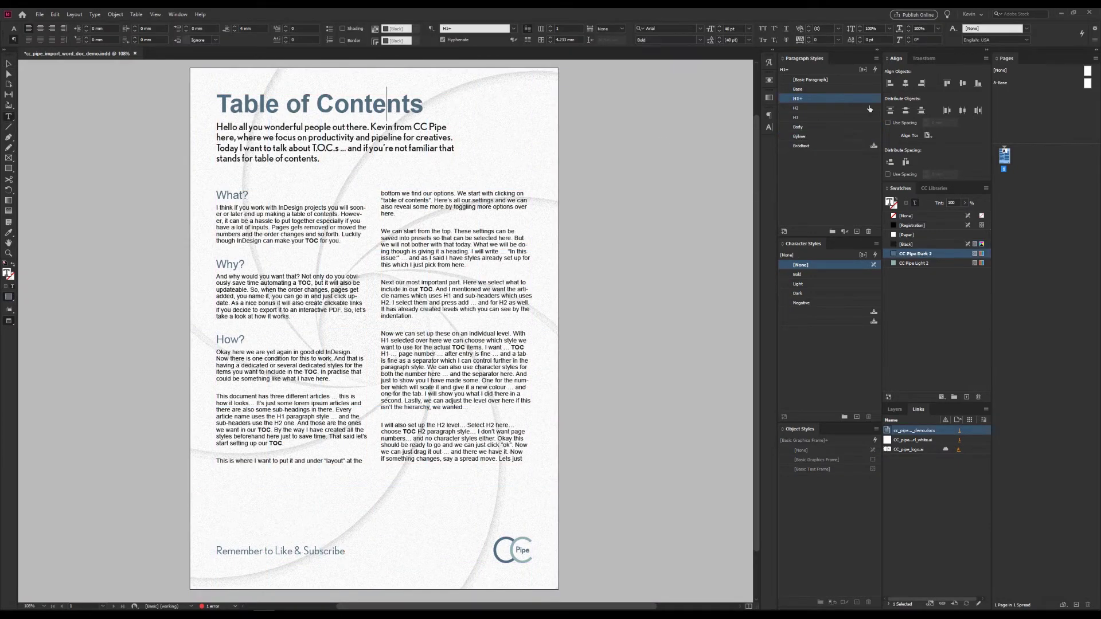
click(357, 139)
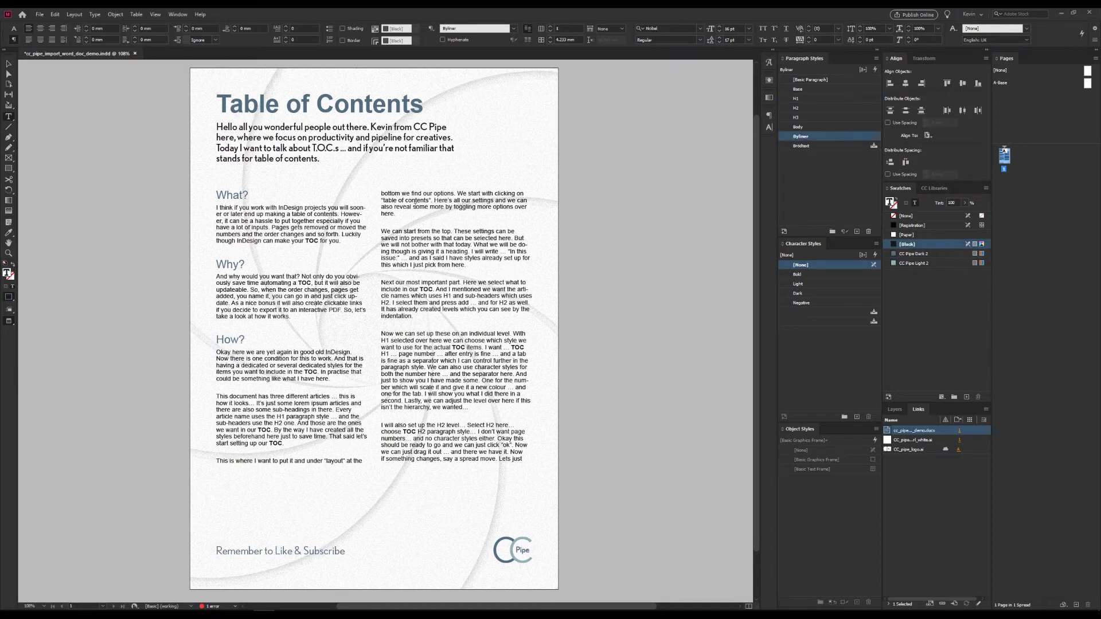
click(230, 195)
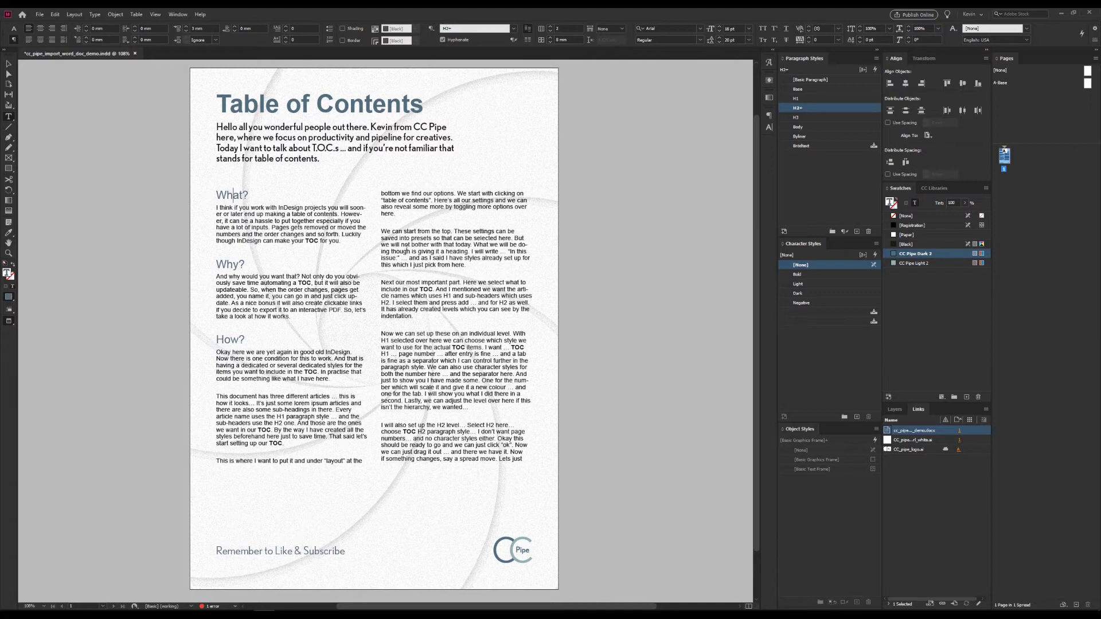
click(407, 248)
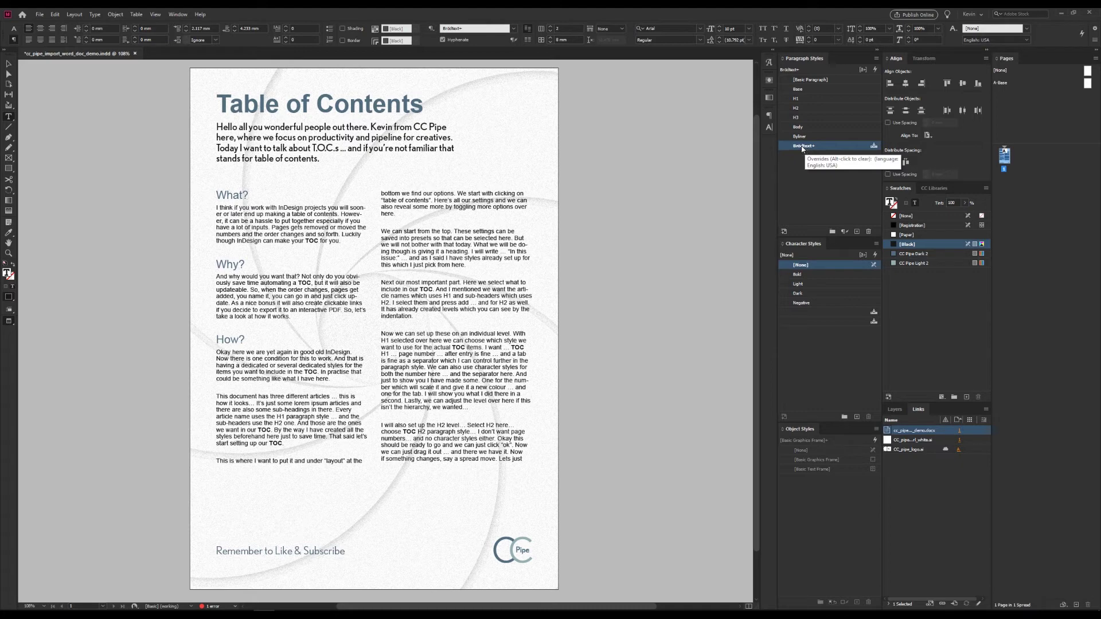
key(Escape)
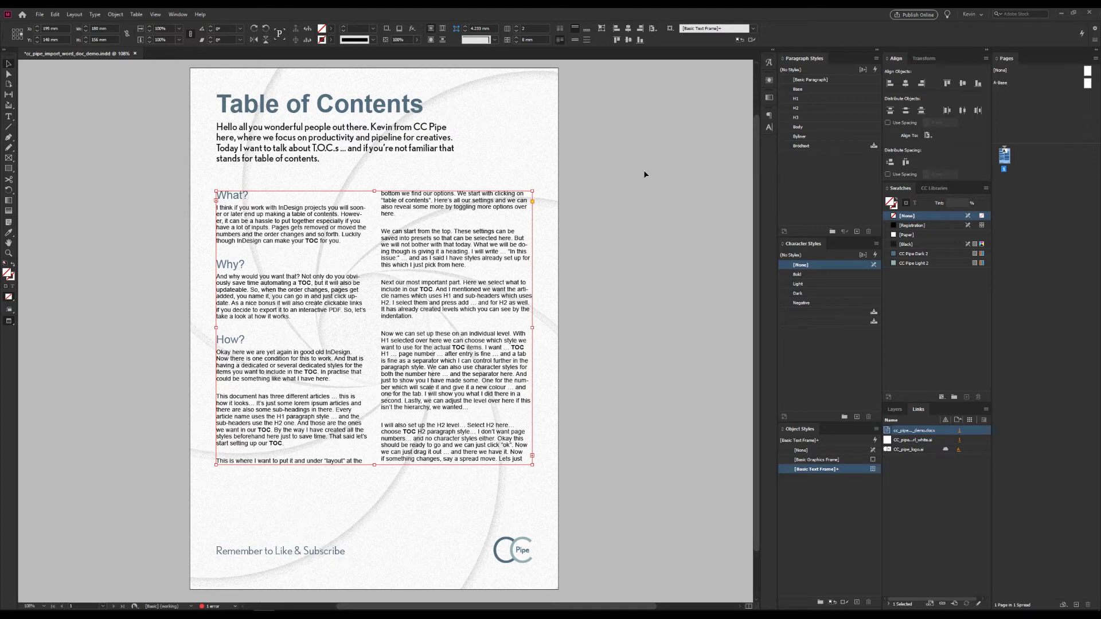
- Undo the placed text and delete the Brödtext paragraph style
key(ctrl+z)
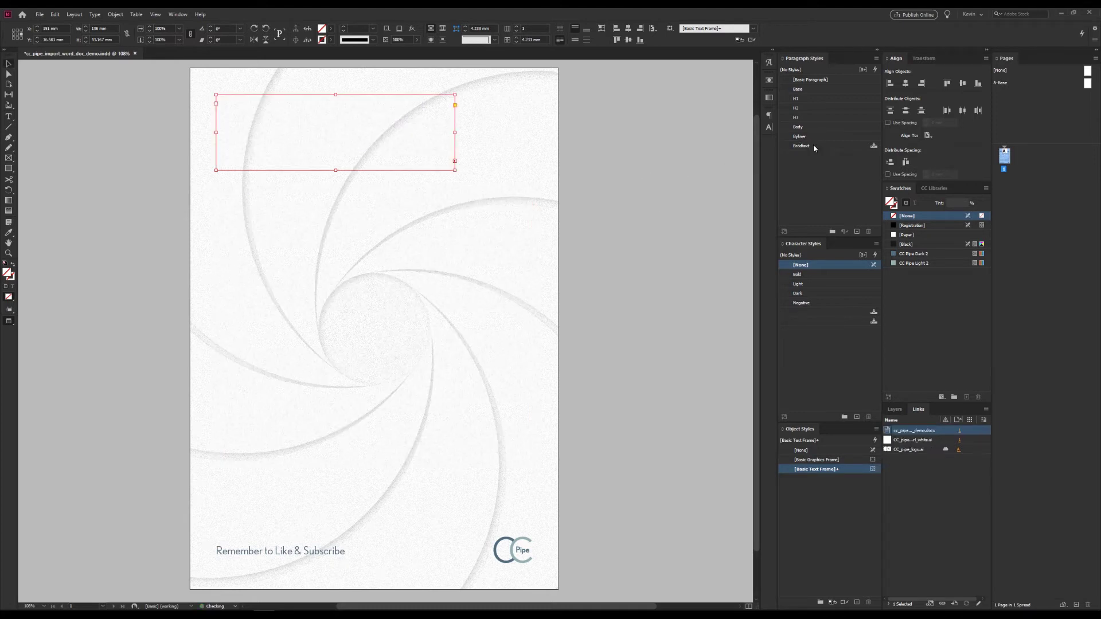
right_click(813, 146)
click(837, 167)
- Place cc_pipe_import_word_doc_demo.docx again, choosing Customize Style Import
key(ctrl+d)
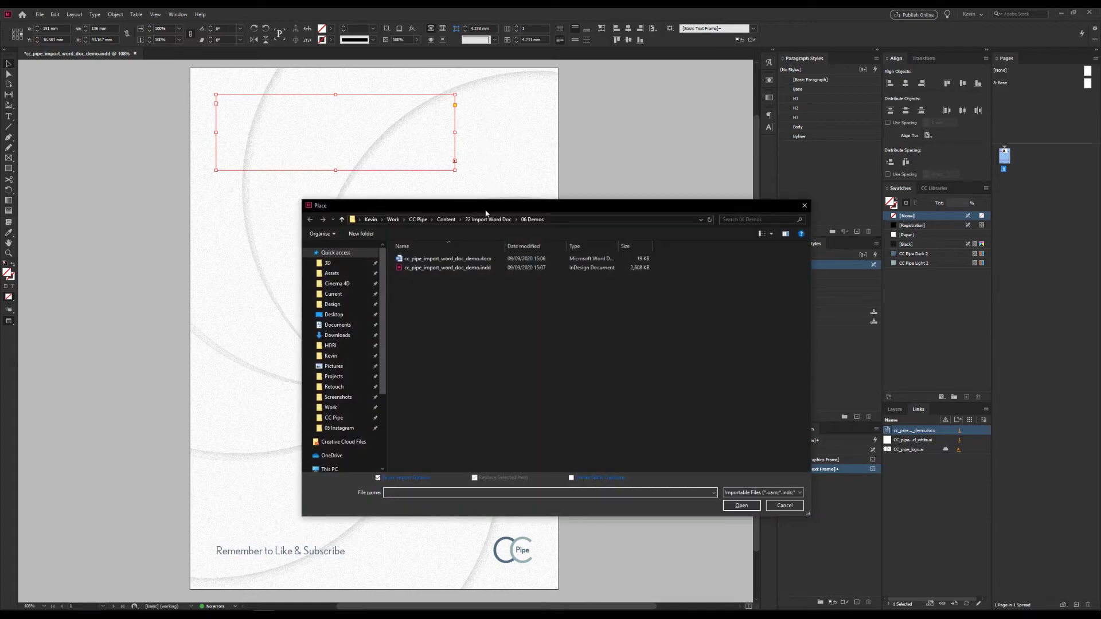
drag(485, 207, 479, 195)
click(438, 247)
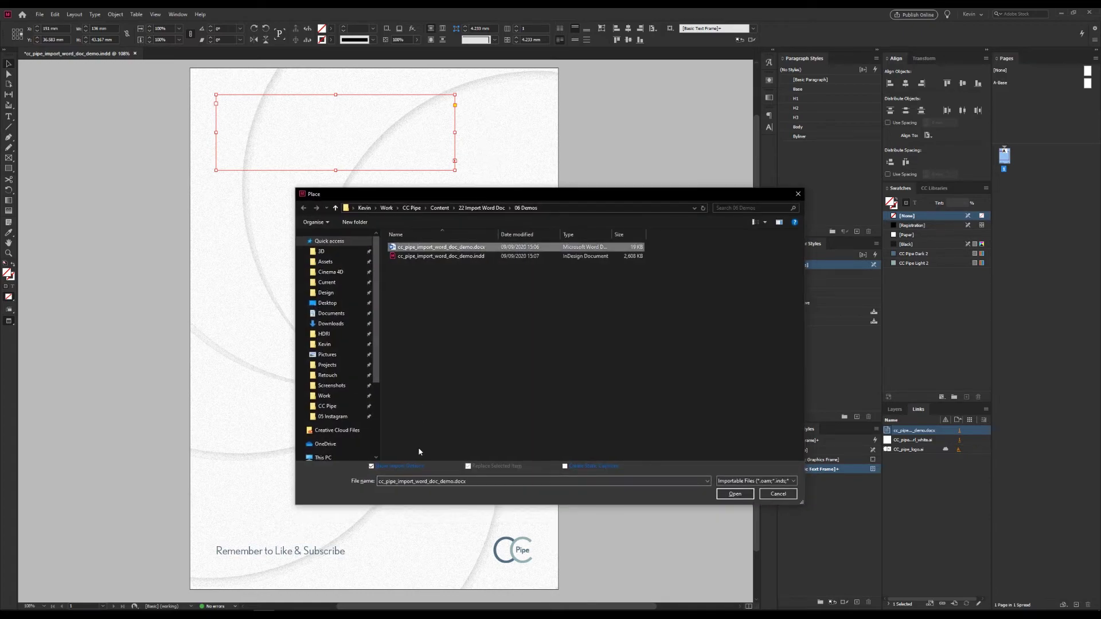
click(735, 494)
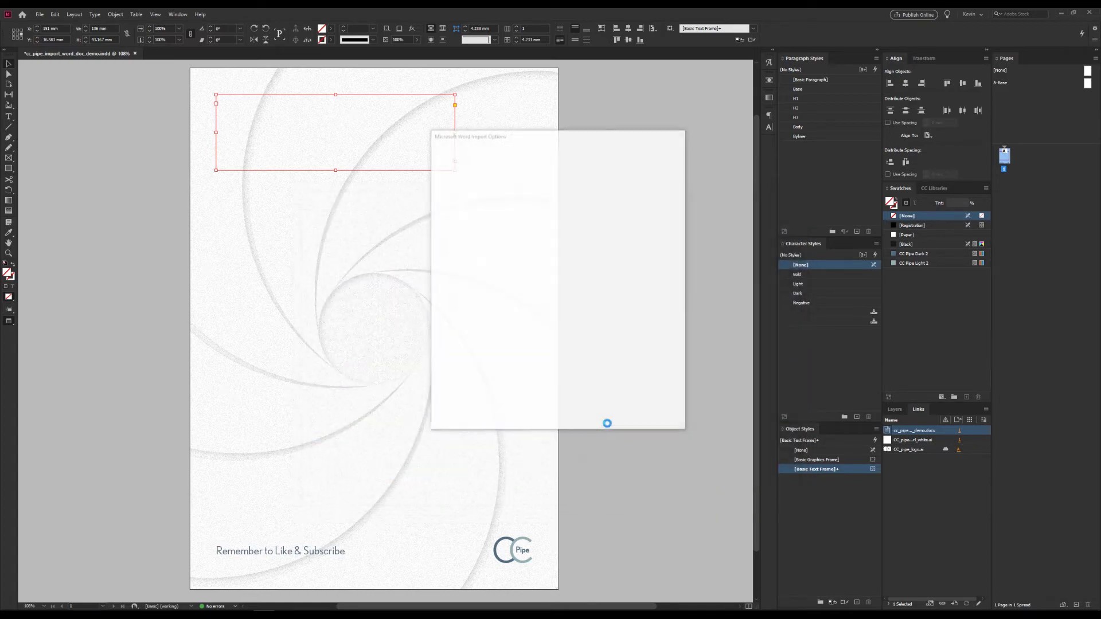
click(476, 400)
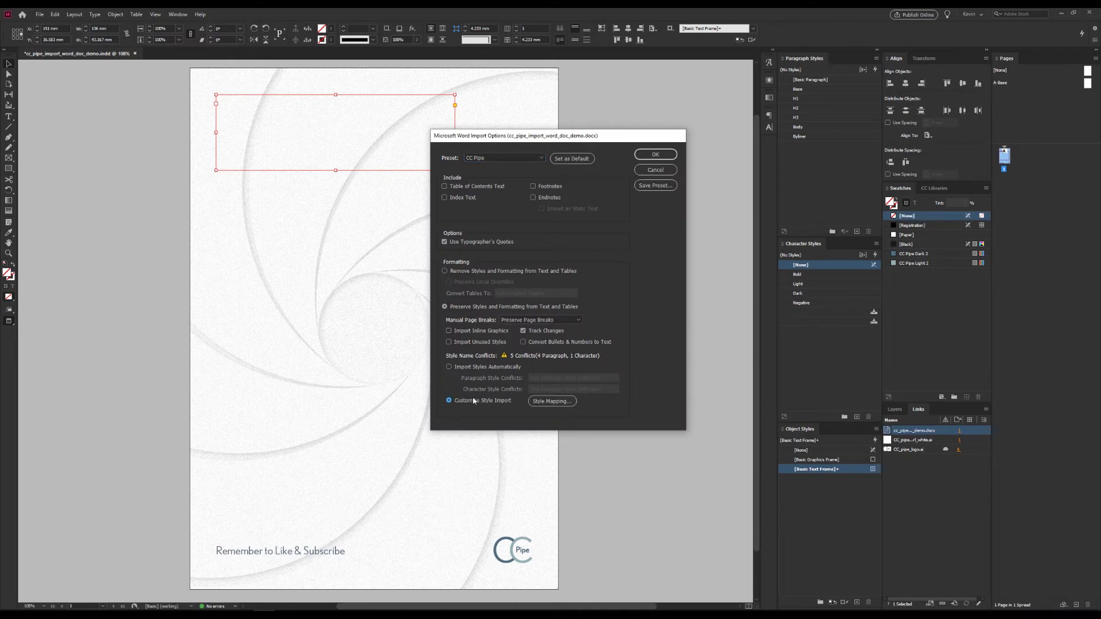
- In Style Mapping, map Word's H1 style to InDesign's H2
click(546, 404)
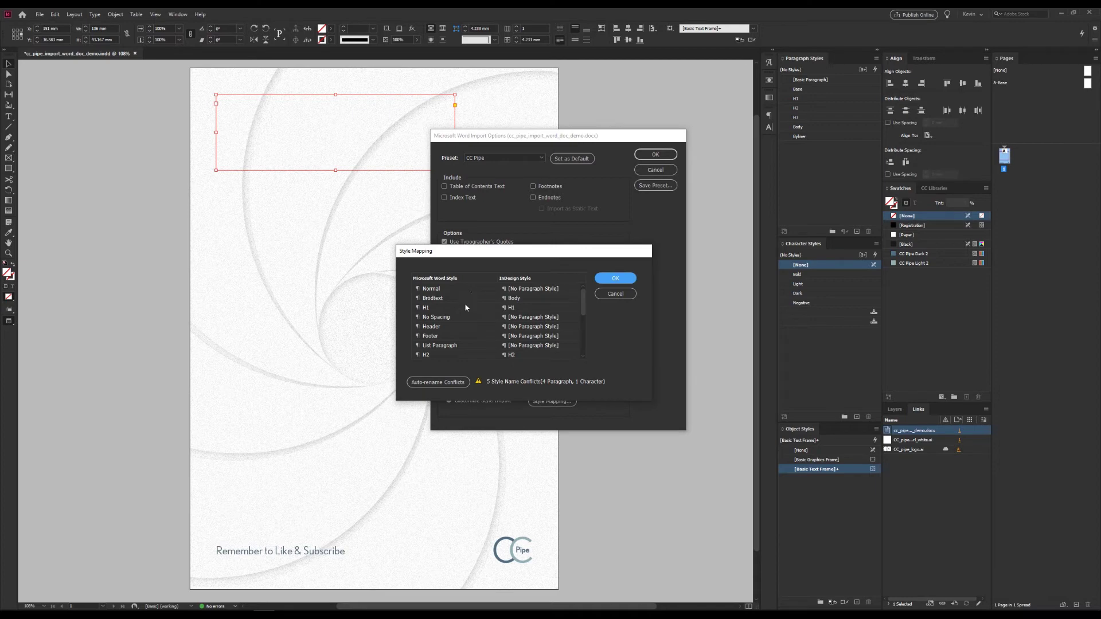
scroll(459, 314, down, 3)
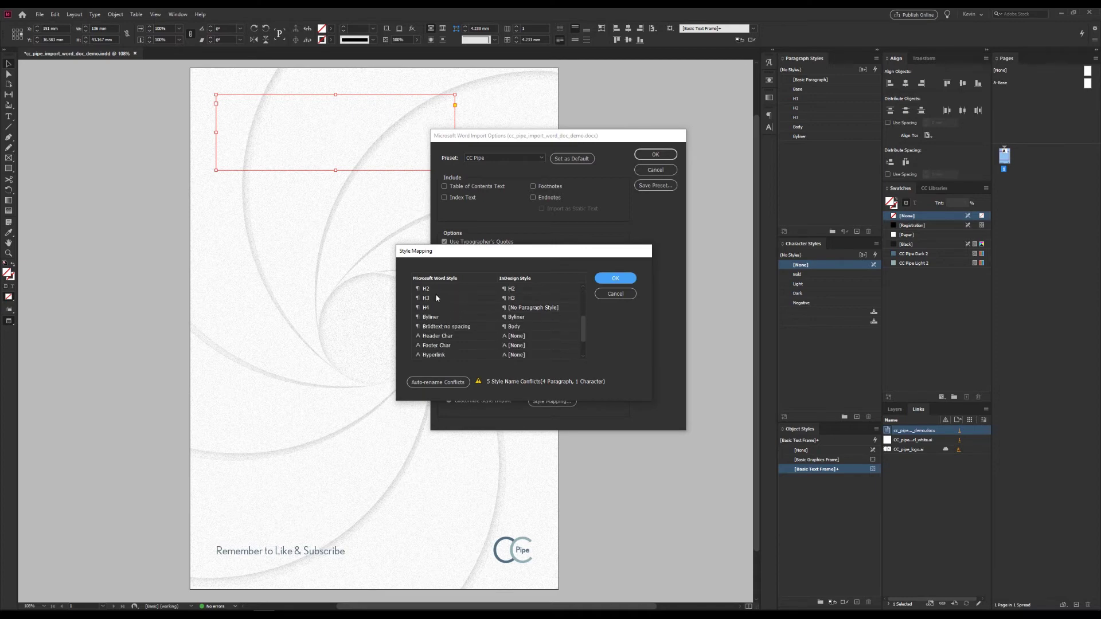
scroll(452, 317, up, 3)
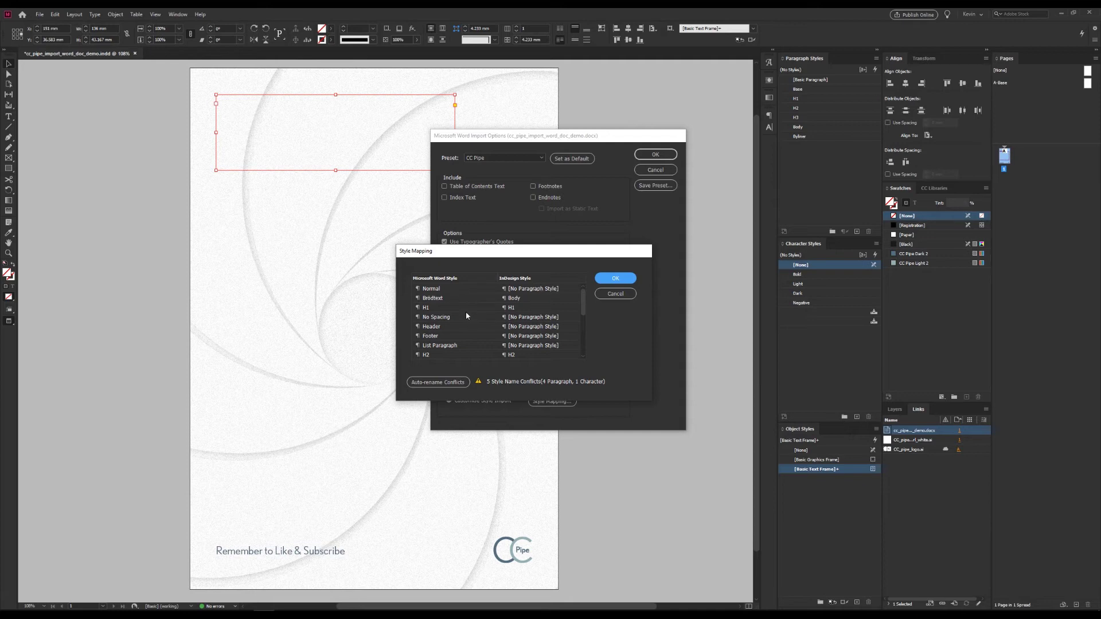
click(515, 310)
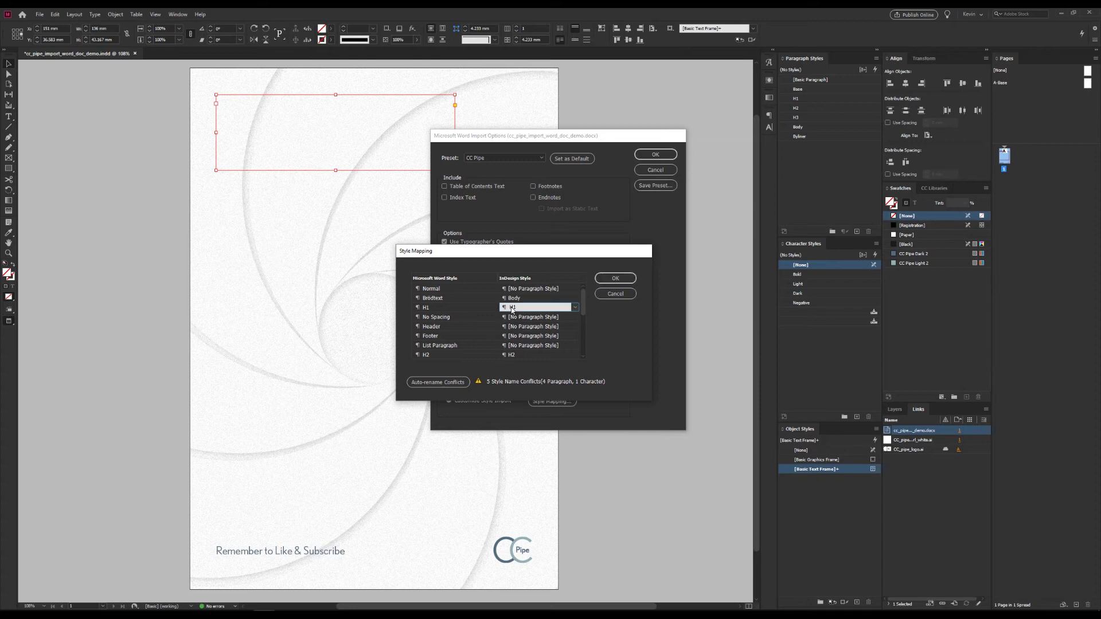
click(517, 309)
click(514, 370)
- Keep Brödtext mapped to Body and confirm the style mapping
scroll(535, 348, down, 1)
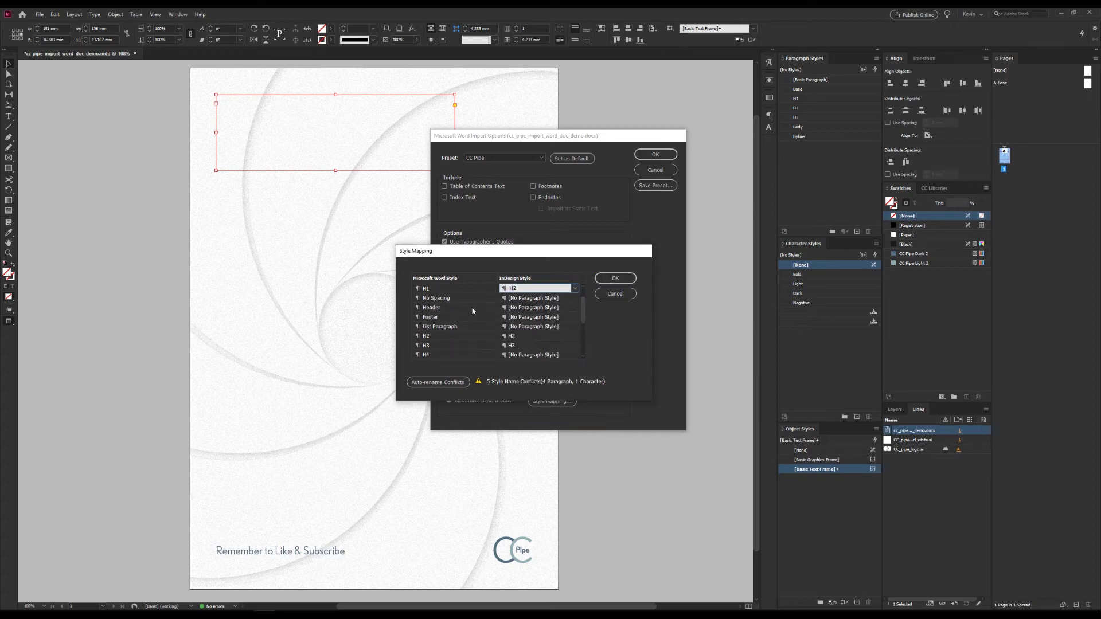
scroll(487, 334, down, 3)
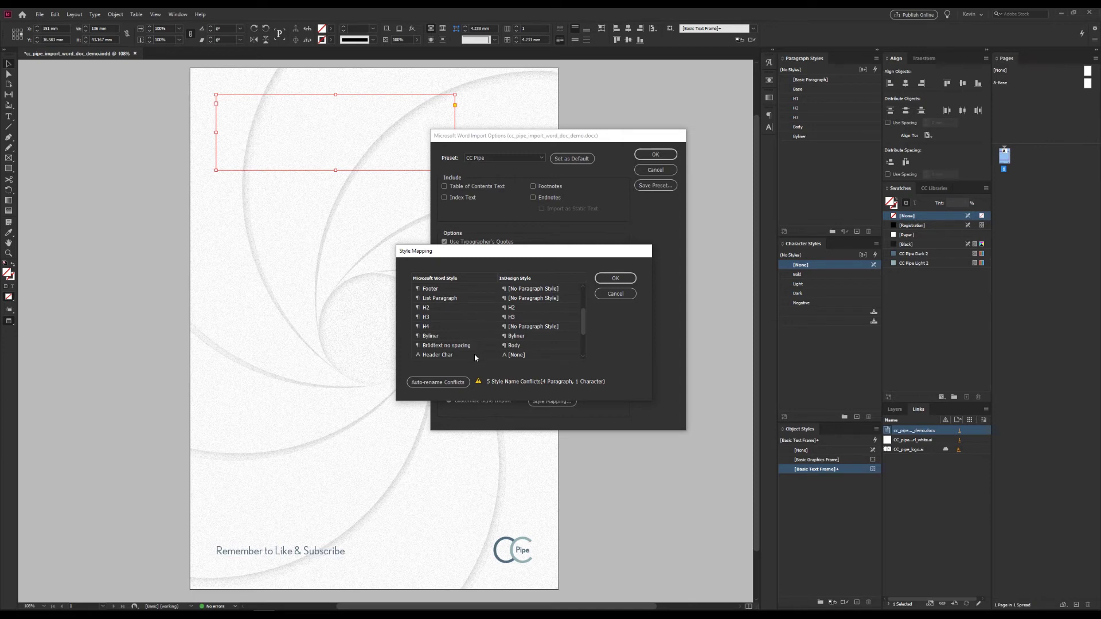
scroll(476, 332, up, 3)
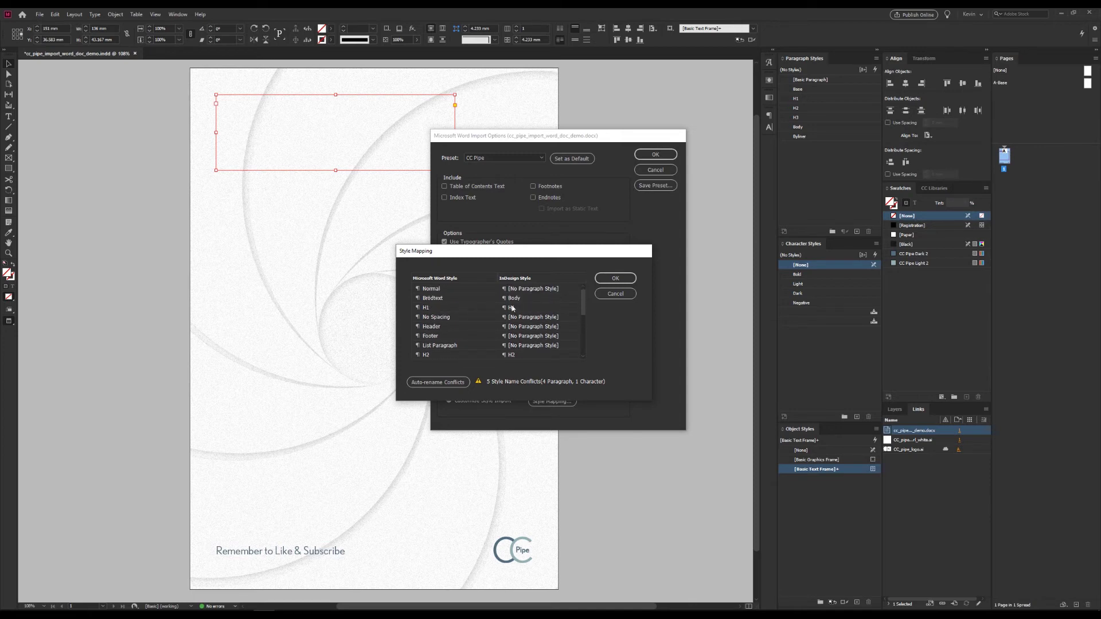
click(521, 300)
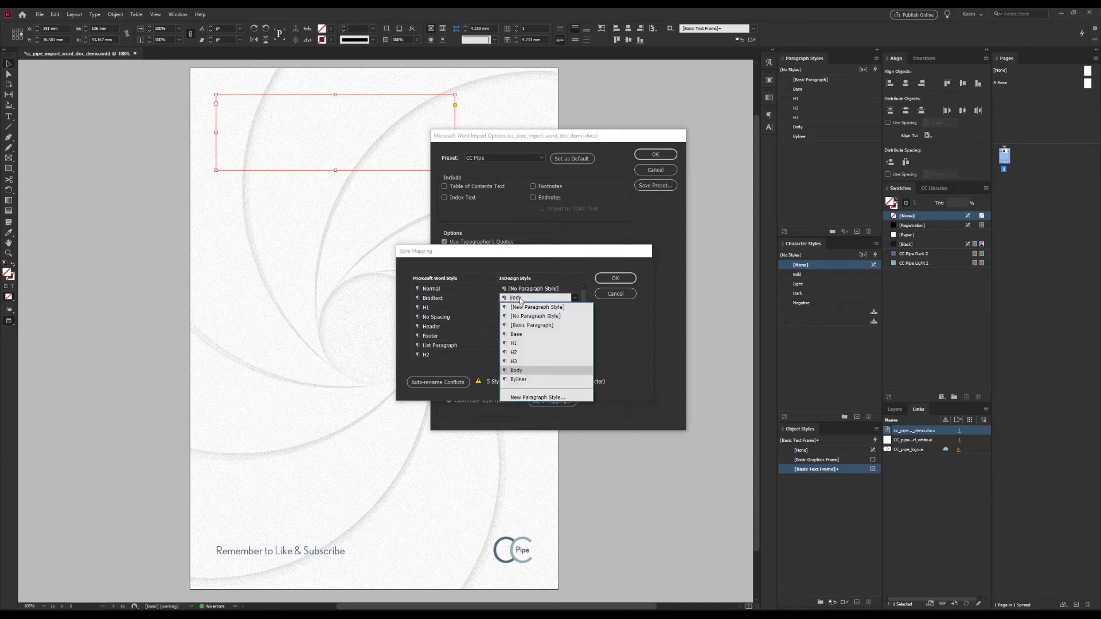
click(523, 367)
scroll(522, 312, down, 3)
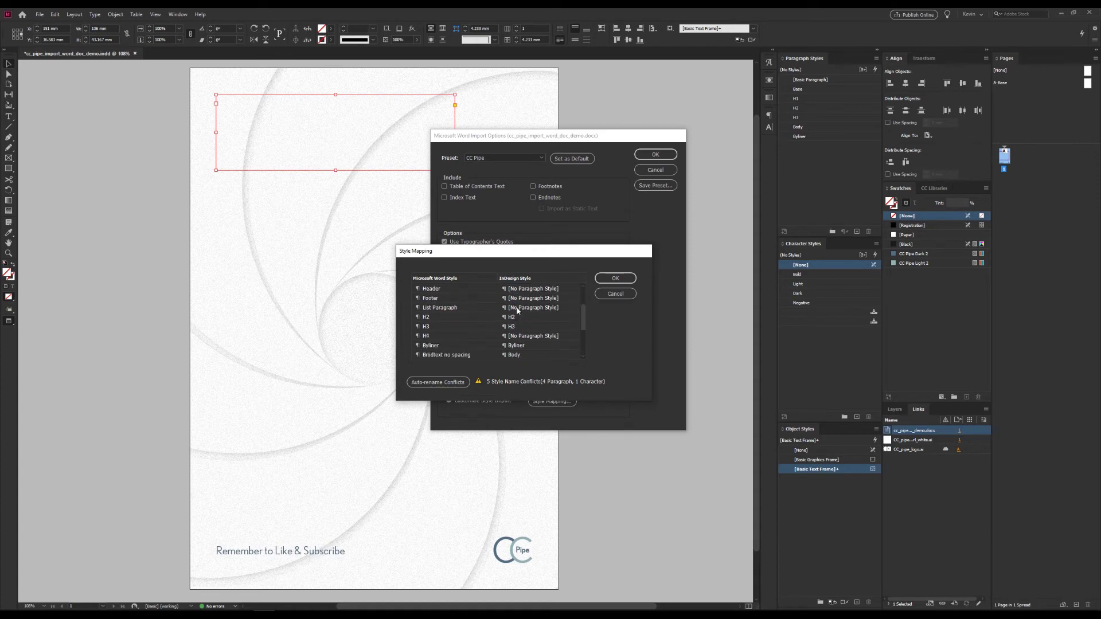
click(608, 278)
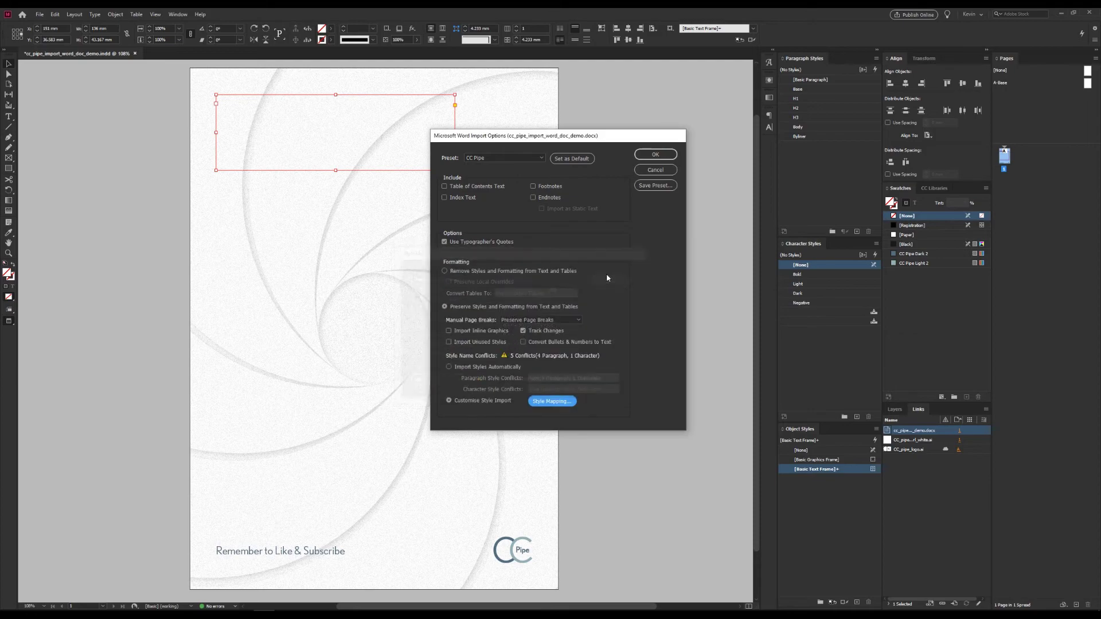
- Confirm the import, flow the text into the top frame, and check the intro and body paragraph styles
click(656, 155)
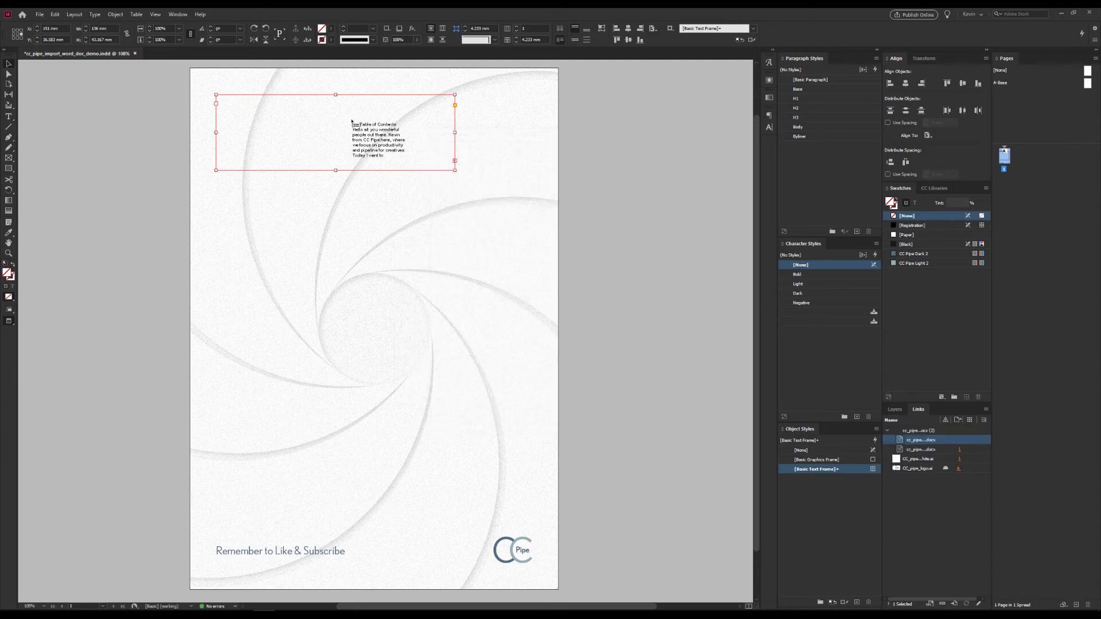
click(354, 123)
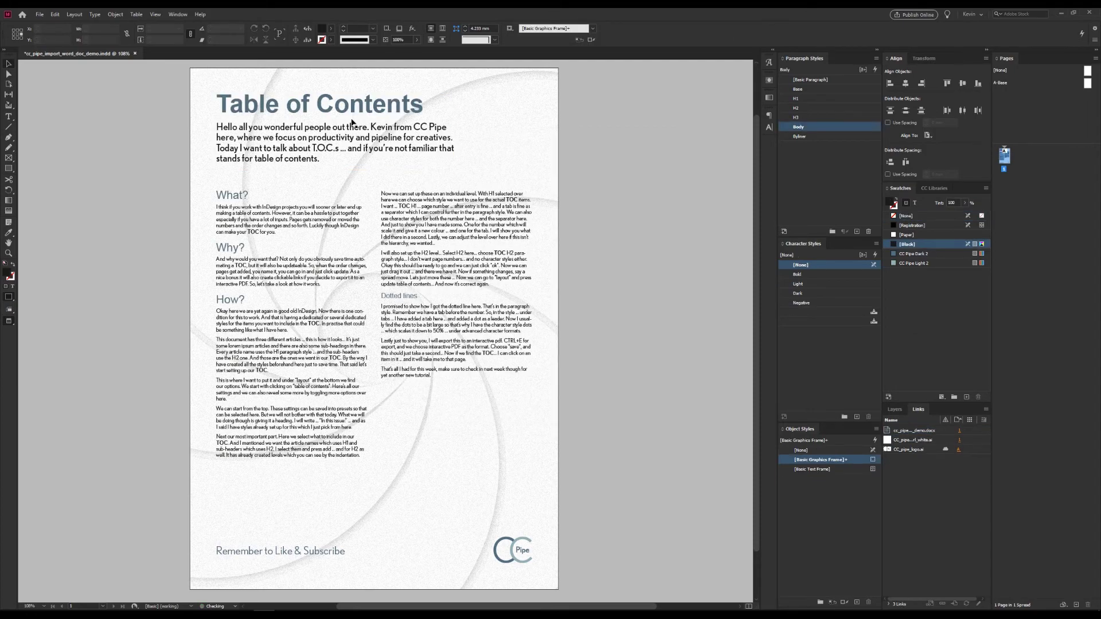
double_click(380, 157)
click(442, 225)
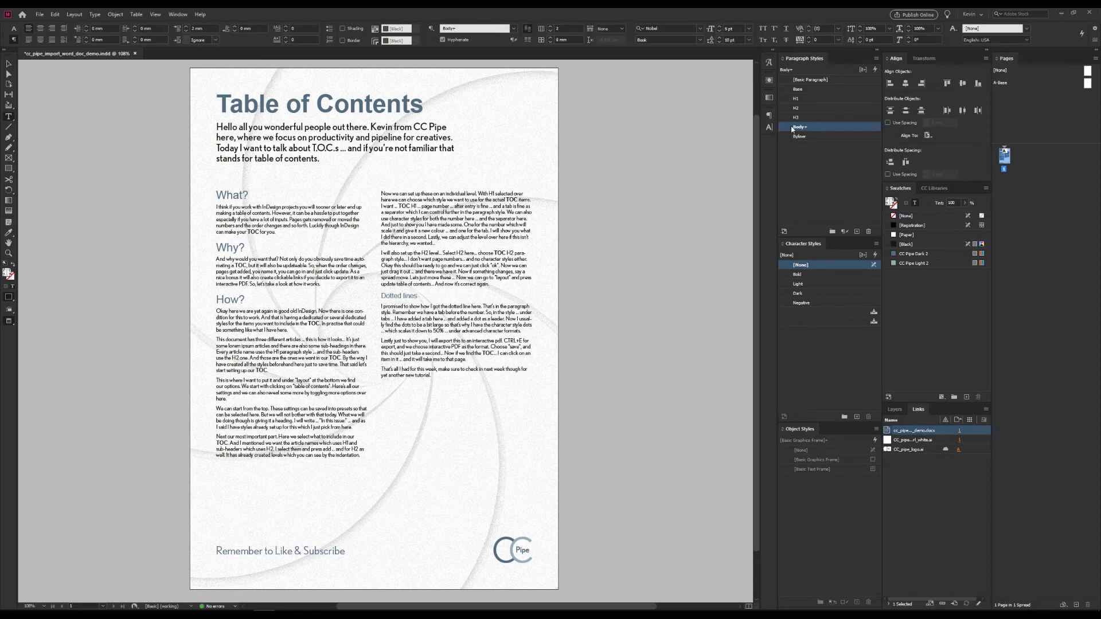
key(ctrl+a)
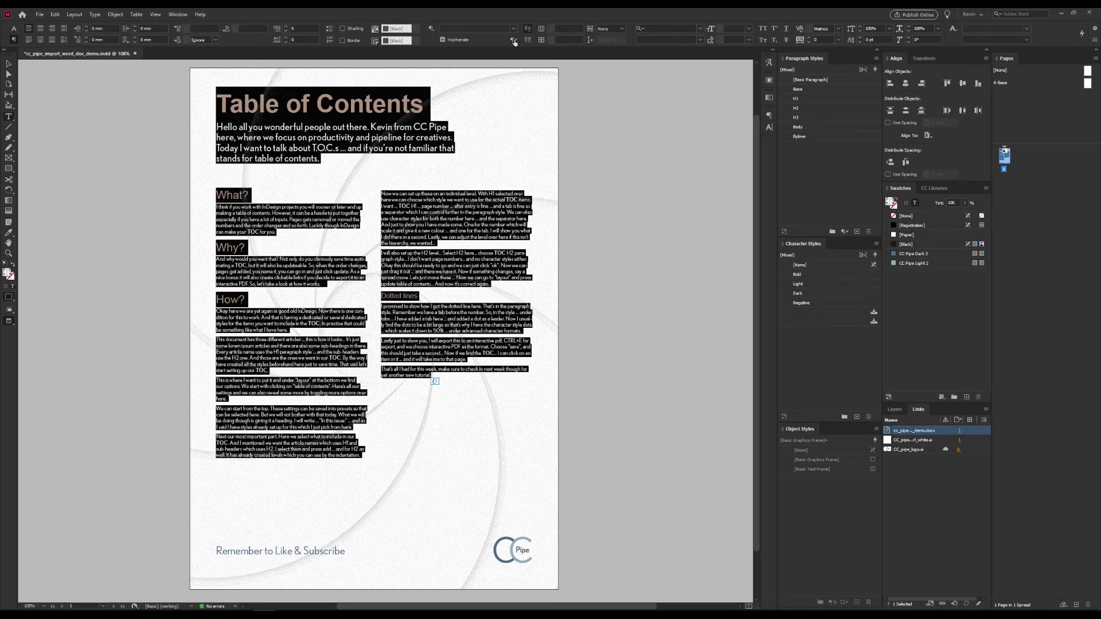
click(491, 103)
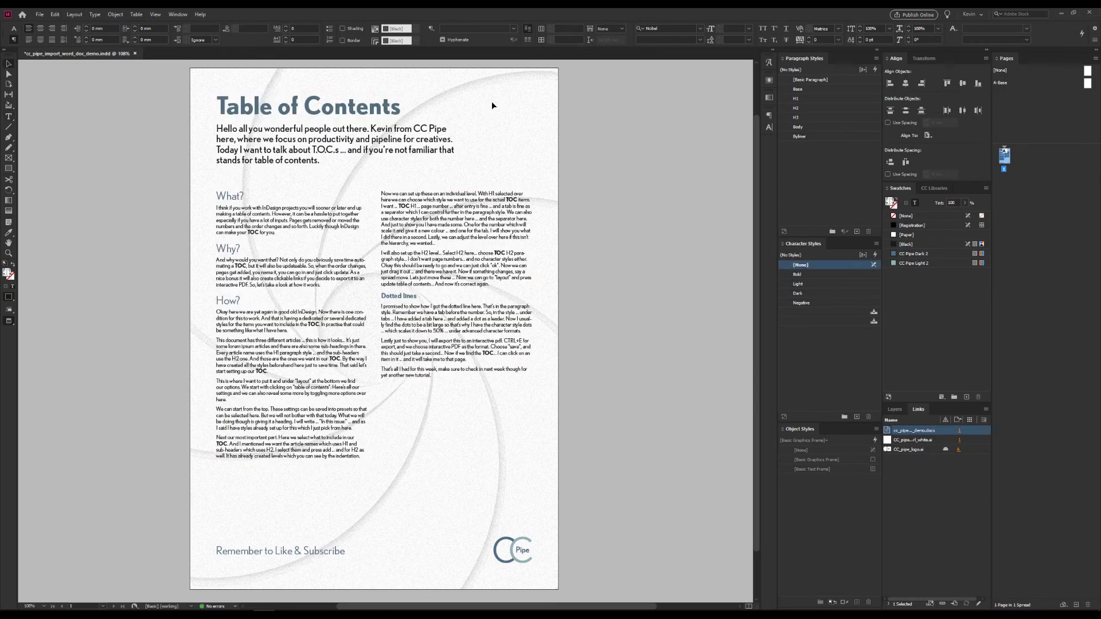
key(Escape)
click(601, 170)
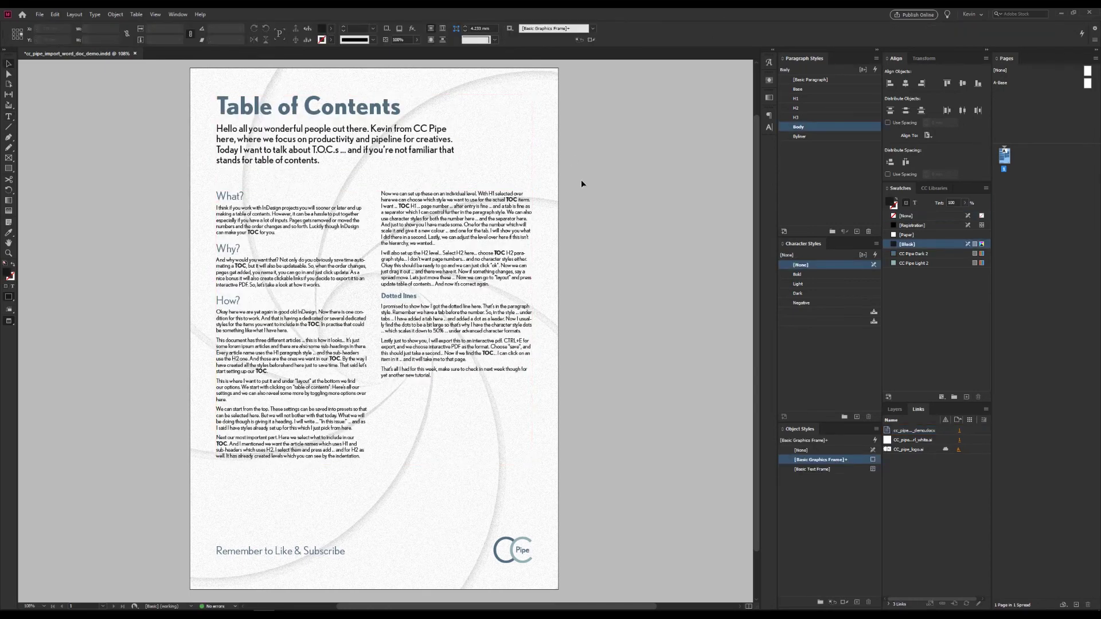
- Check the character style on the bold TOC words, fit the page in the window, and switch to Word
scroll(404, 206, up, 4)
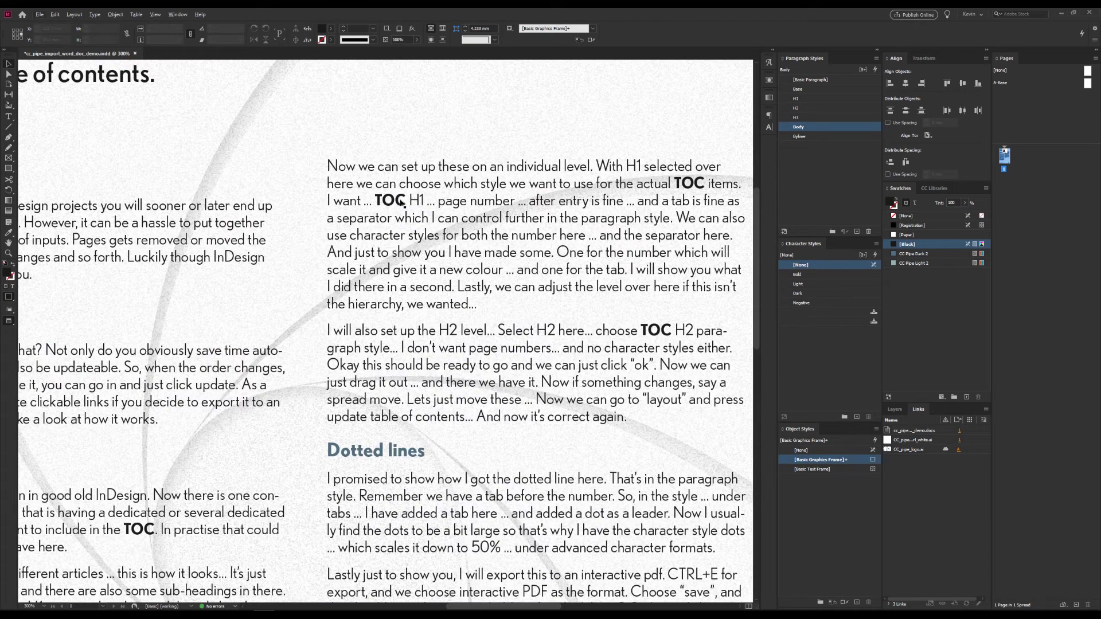
double_click(403, 202)
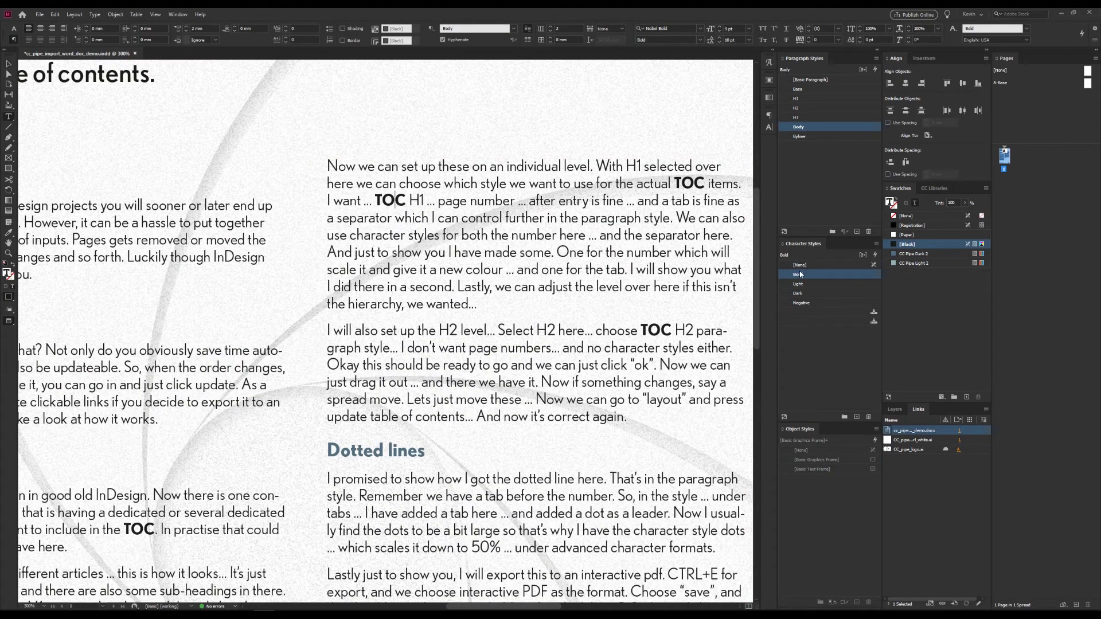
key(Escape)
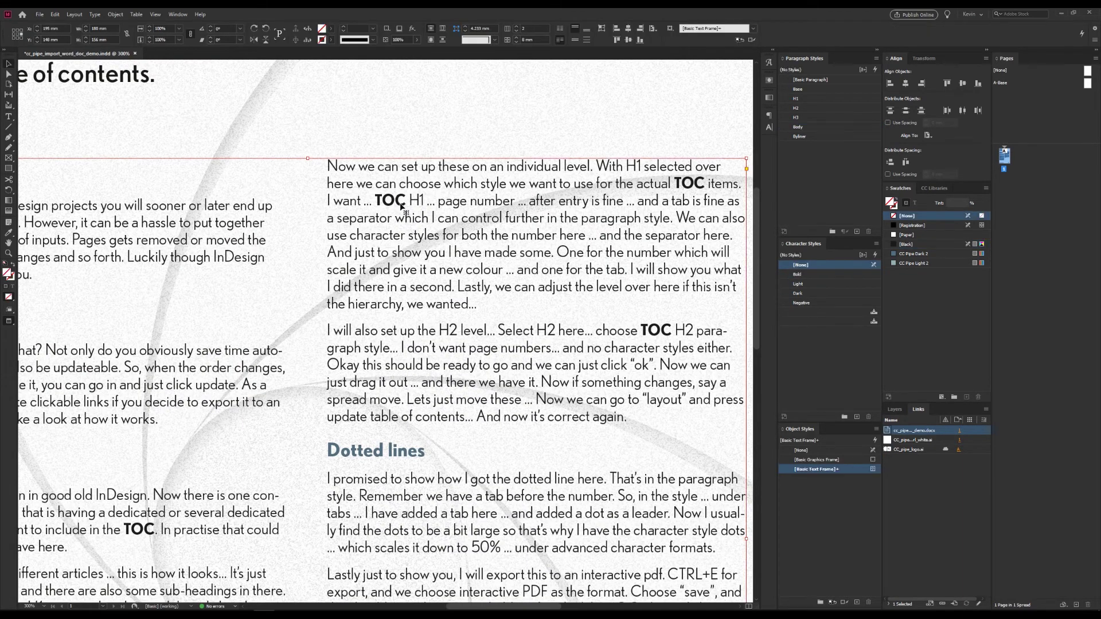
key(ctrl+minus)
key(ctrl+minus)
click(647, 185)
scroll(676, 173, up, 1)
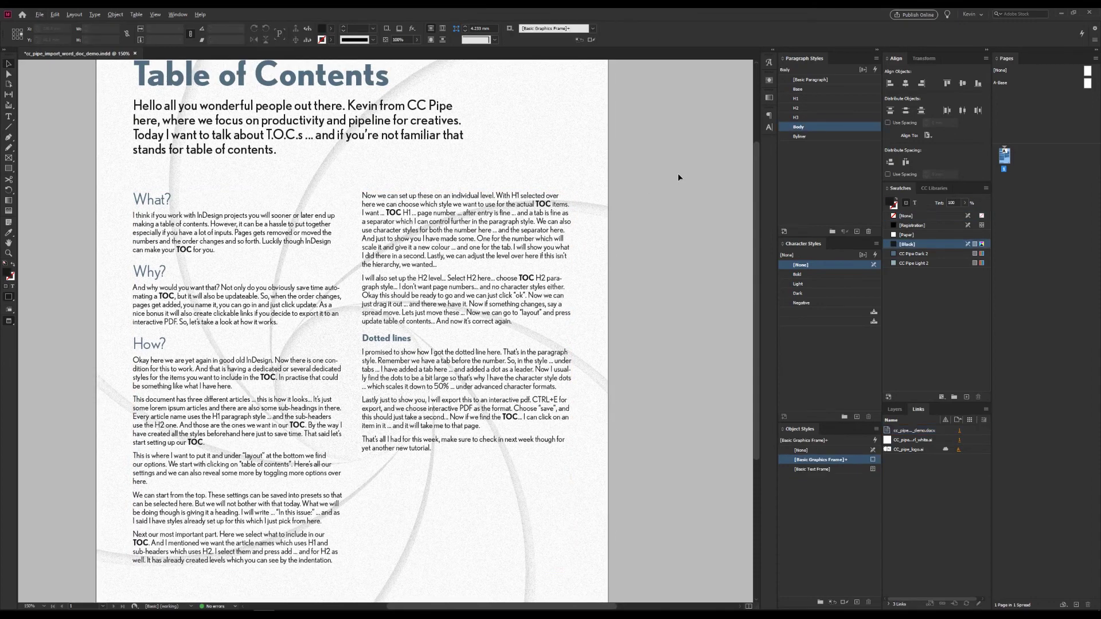
key(ctrl+0)
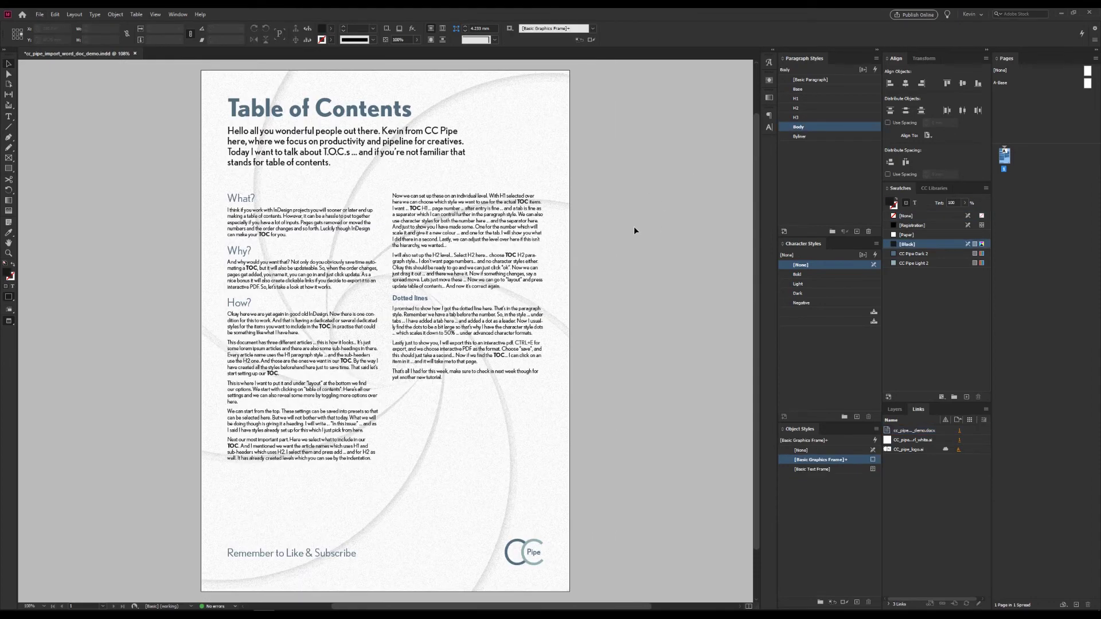
key(alt+Tab)
click(337, 298)
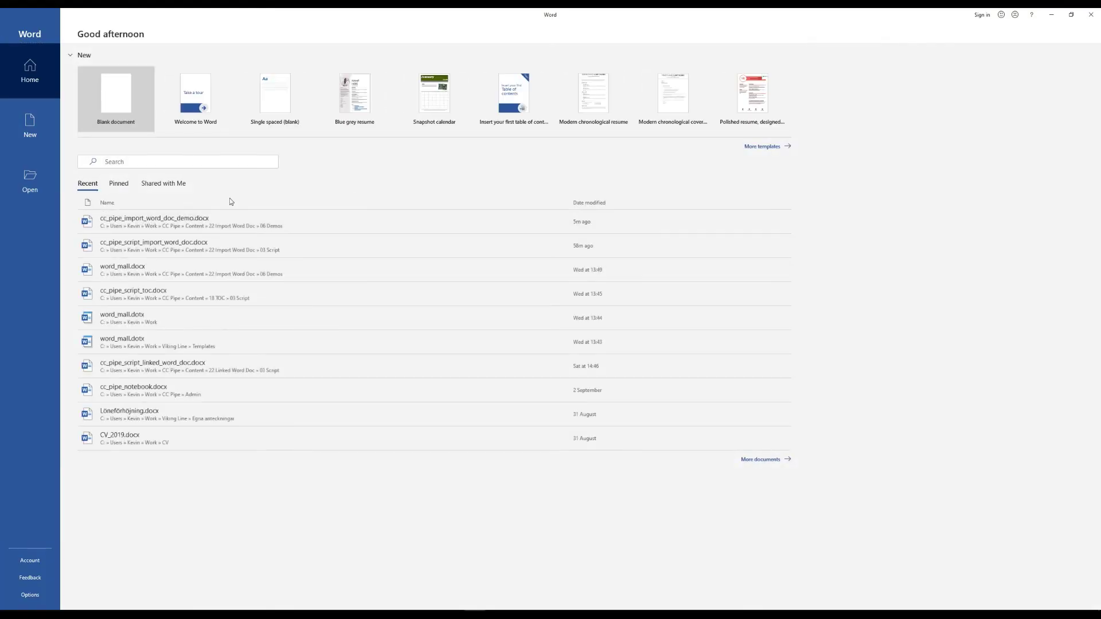
- In cc_pipe_import_word_doc_demo.docx, replace the 'Table of Contents' title with 'New Heading' and save
click(189, 218)
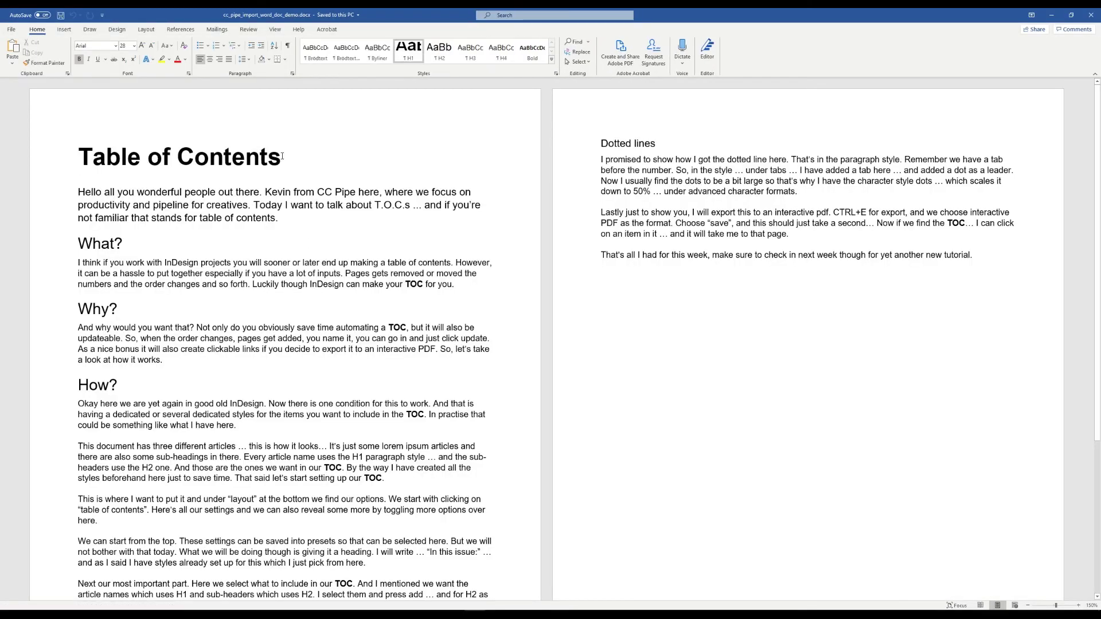
key(End)
key(ctrl+shift+Left)
key(ctrl+shift+Left)
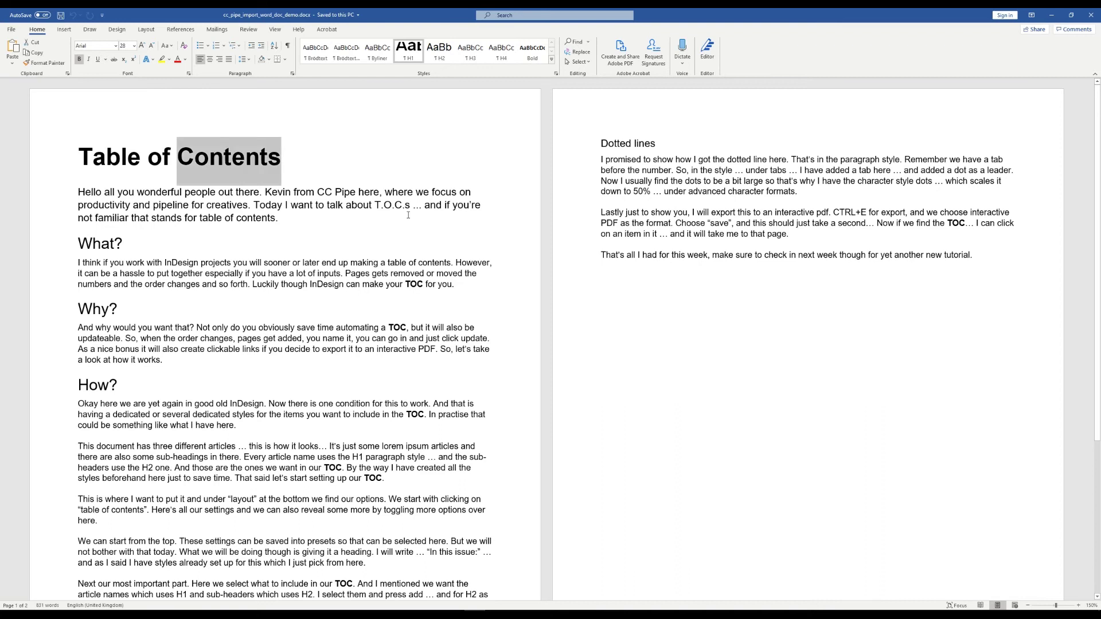
key(ctrl+shift+Left)
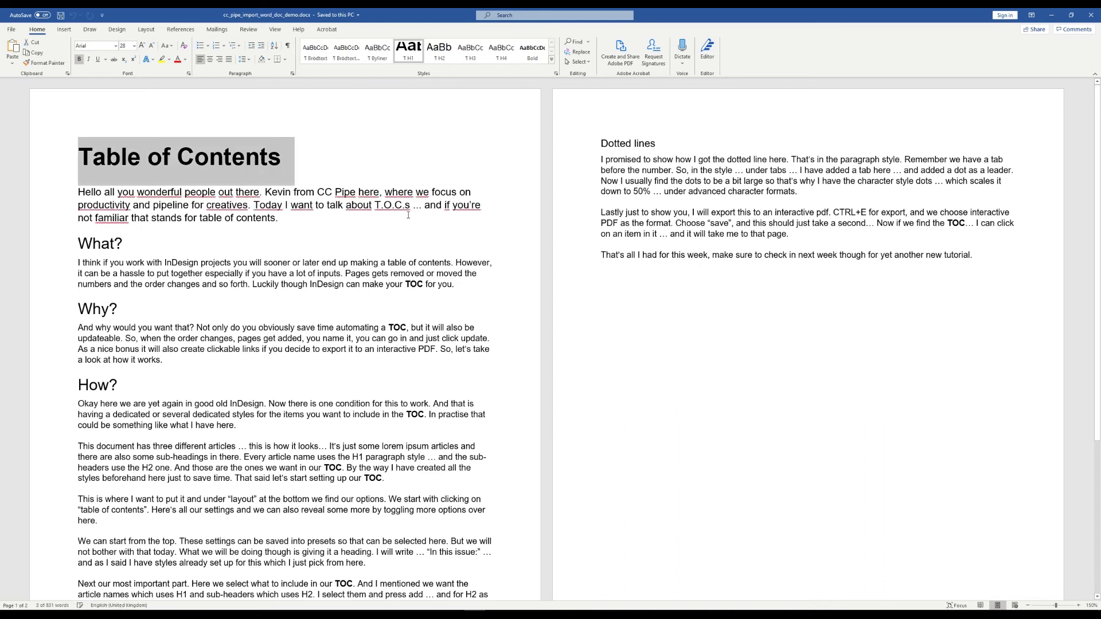
text(New )
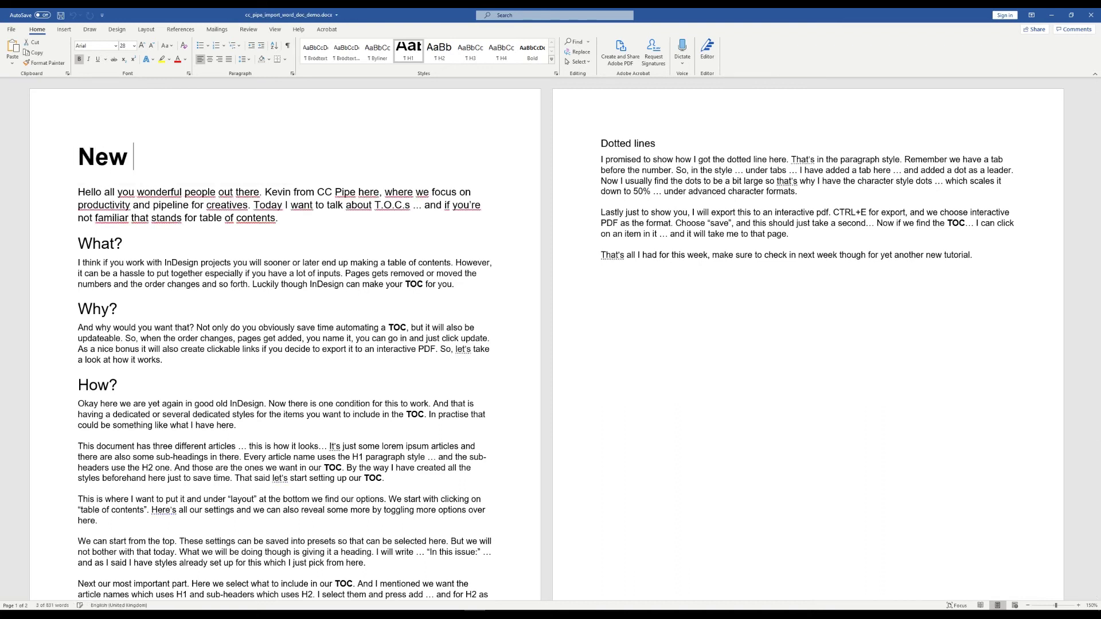
text(Heading)
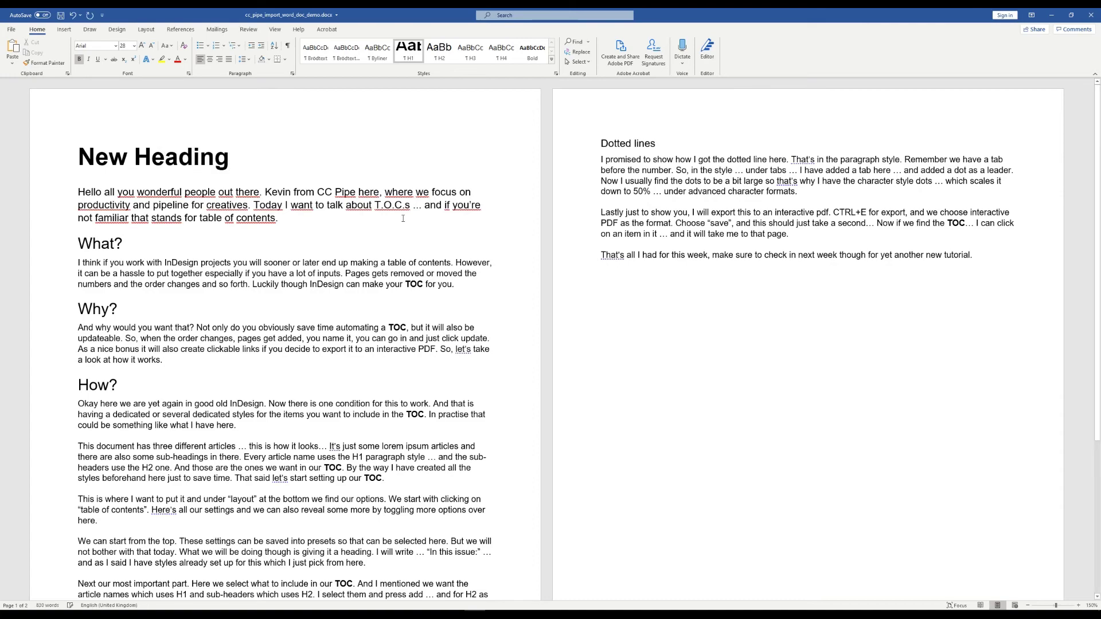
key(ctrl+s)
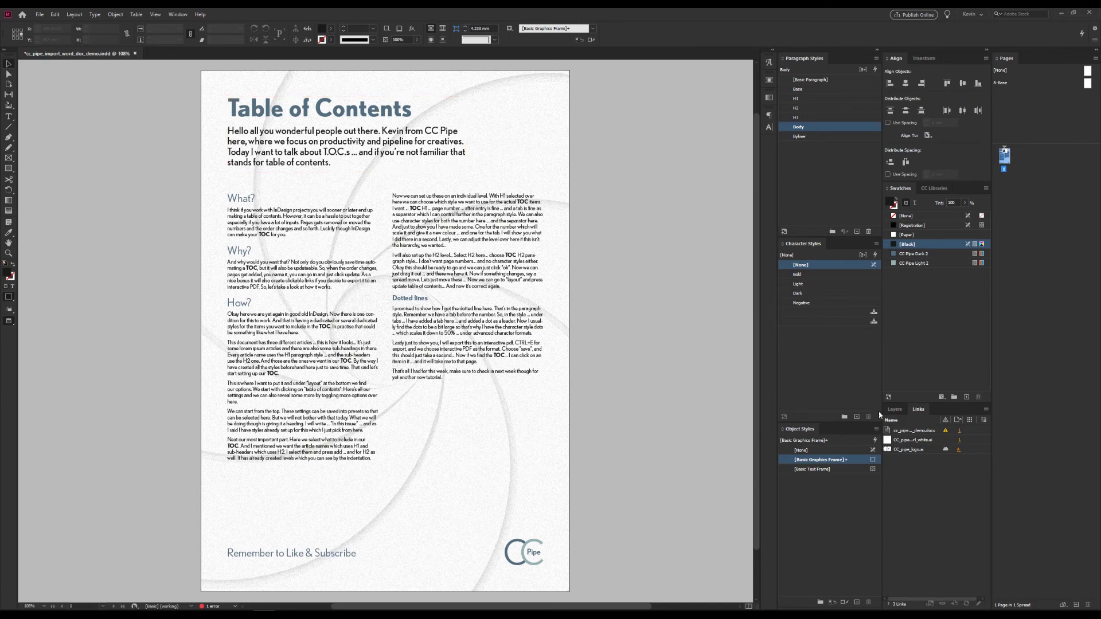
- Update the modified Word document link, accepting the loss of local edits
click(961, 431)
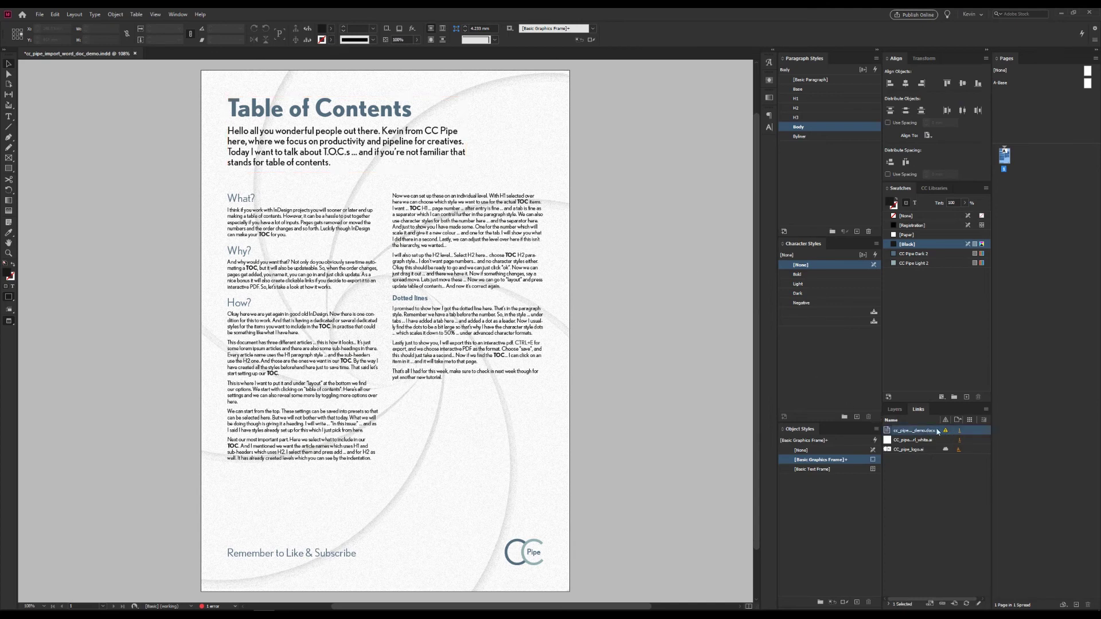
click(946, 430)
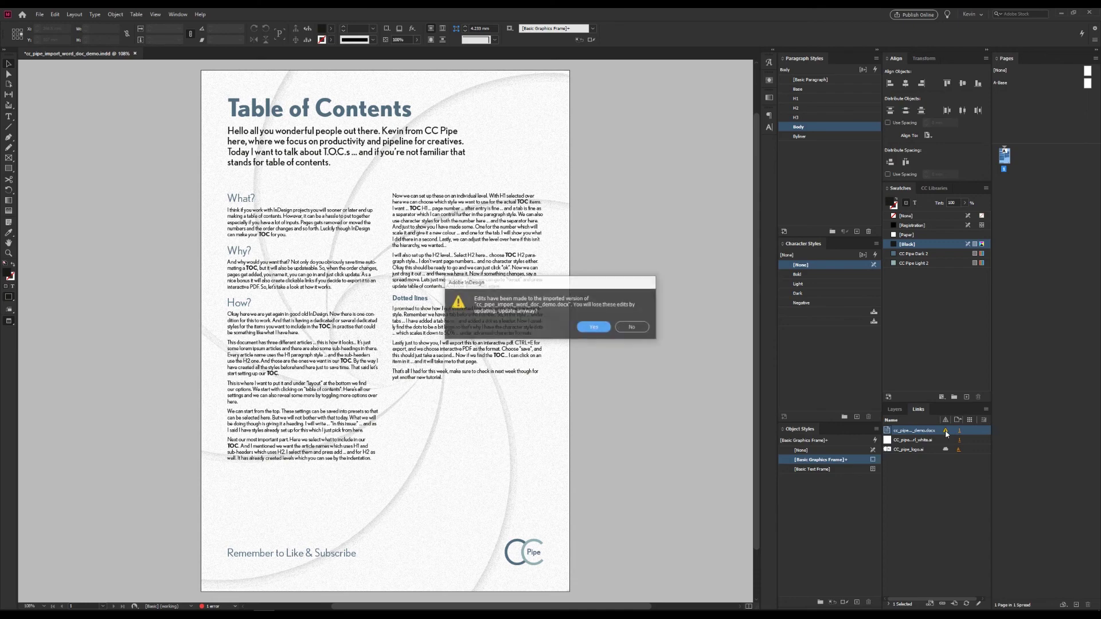
click(586, 331)
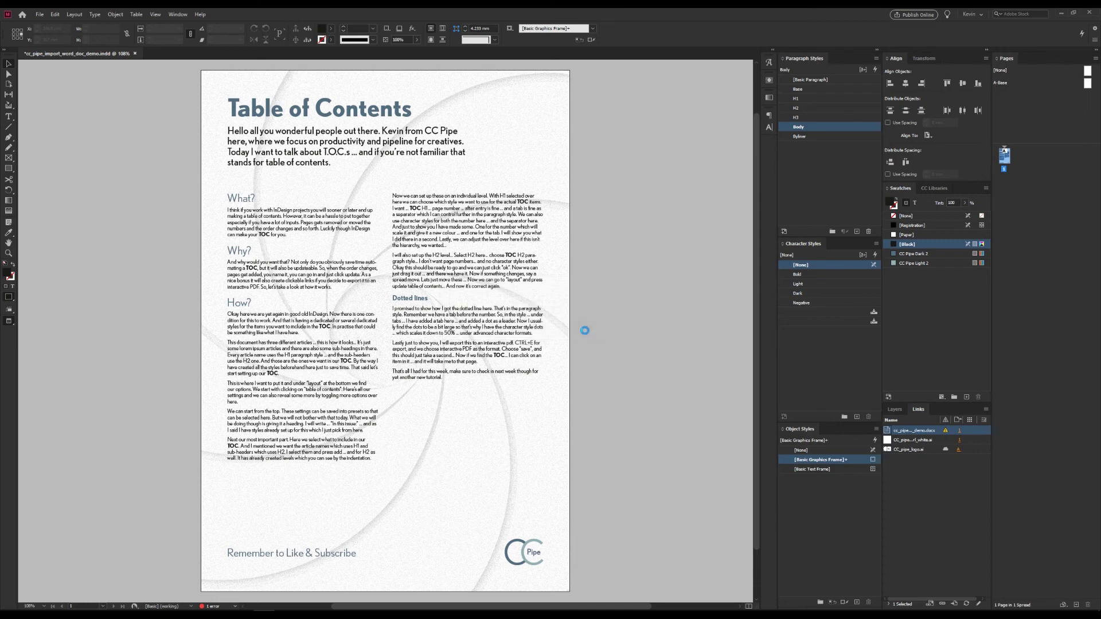